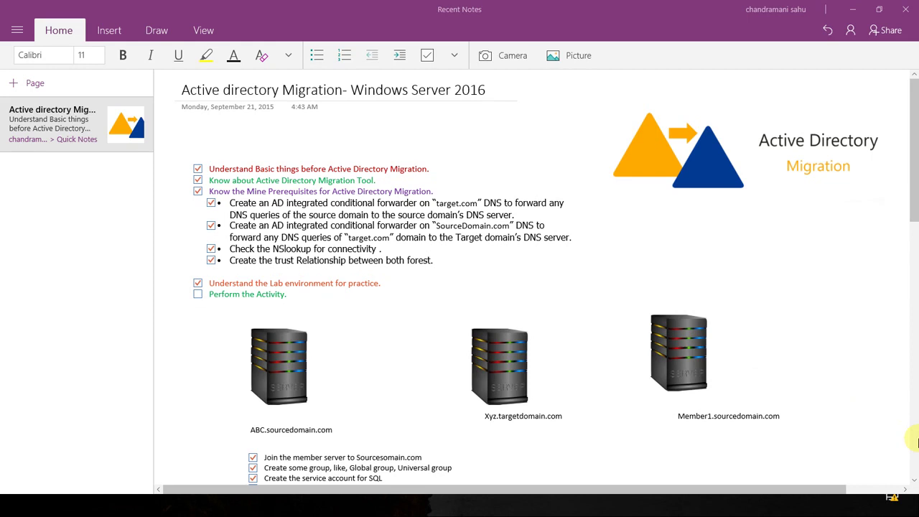
- Review the Active Directory migration checklist in the notes and highlight the item "We have migrated one Test account."
left_click(412, 378)
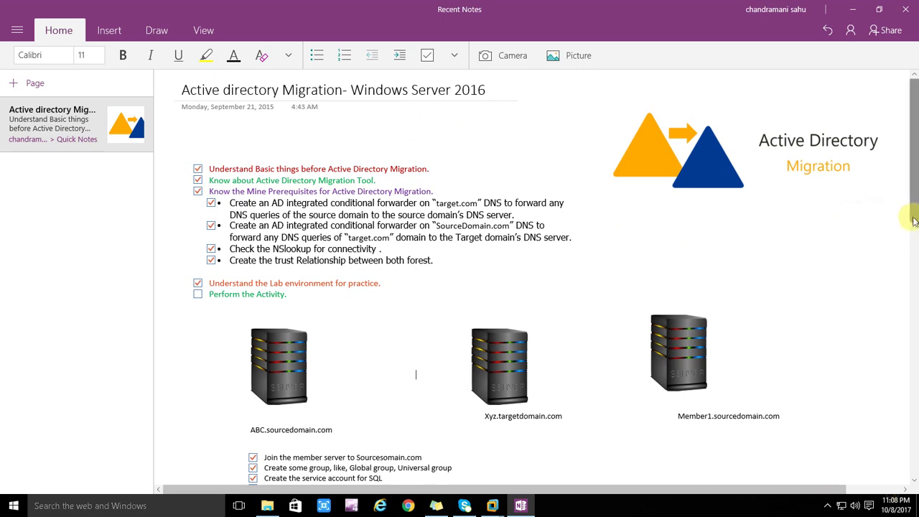
left_click_drag(916, 215, 915, 305)
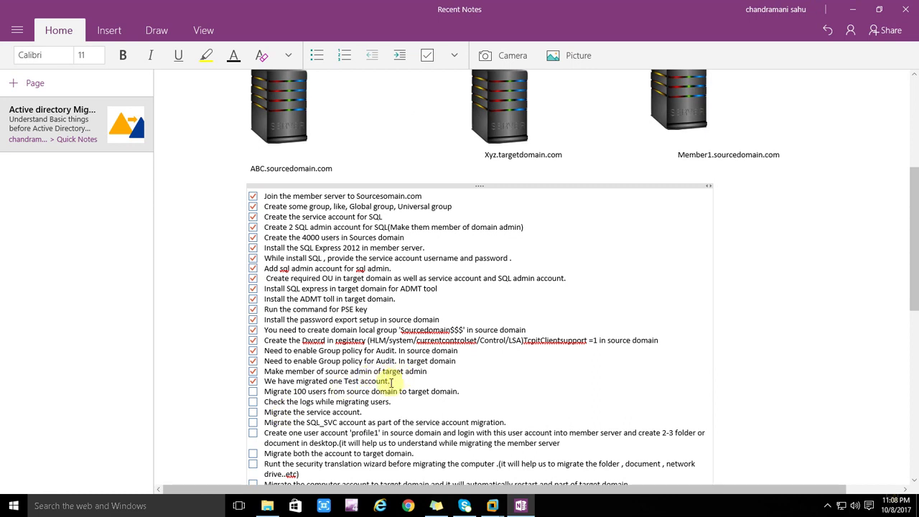
left_click_drag(367, 382, 257, 382)
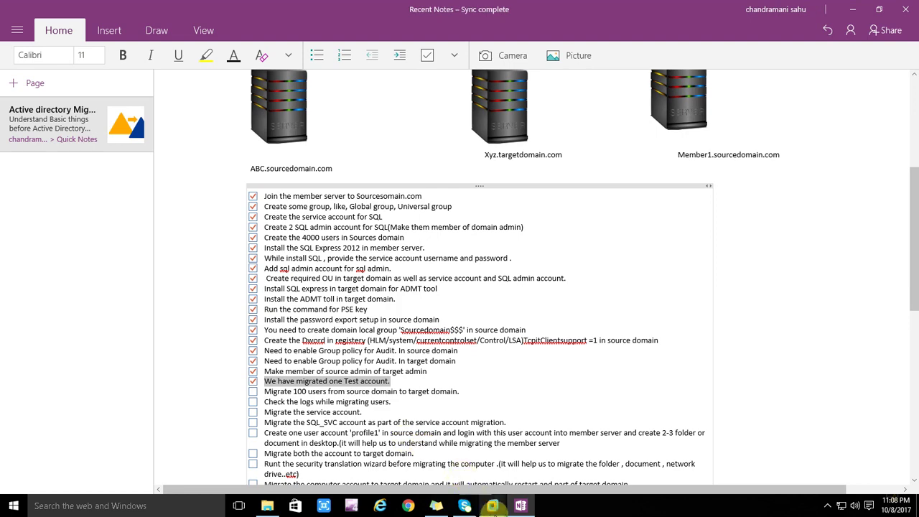
- Switch to the Targetdomain.com virtual machine in VMware Workstation and launch the Active Directory Migration Tool
mouse_move(503, 509)
left_click(496, 452)
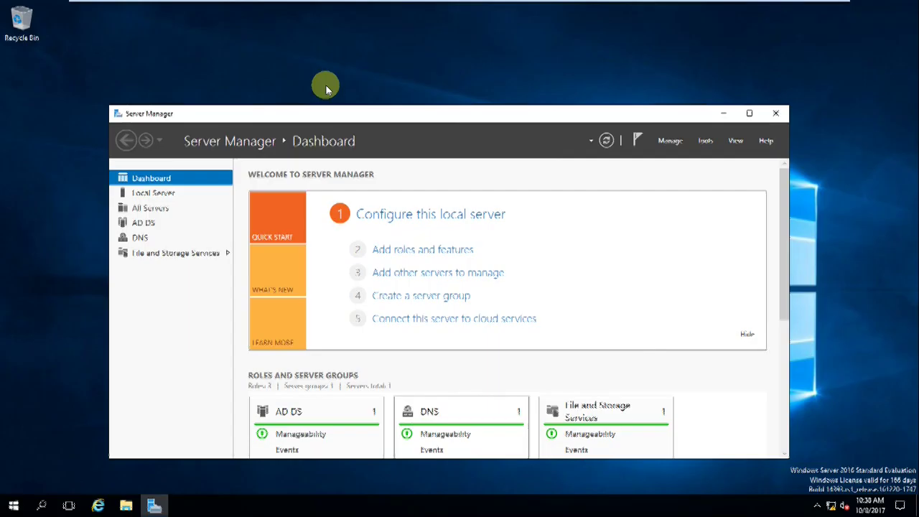
mouse_move(428, 4)
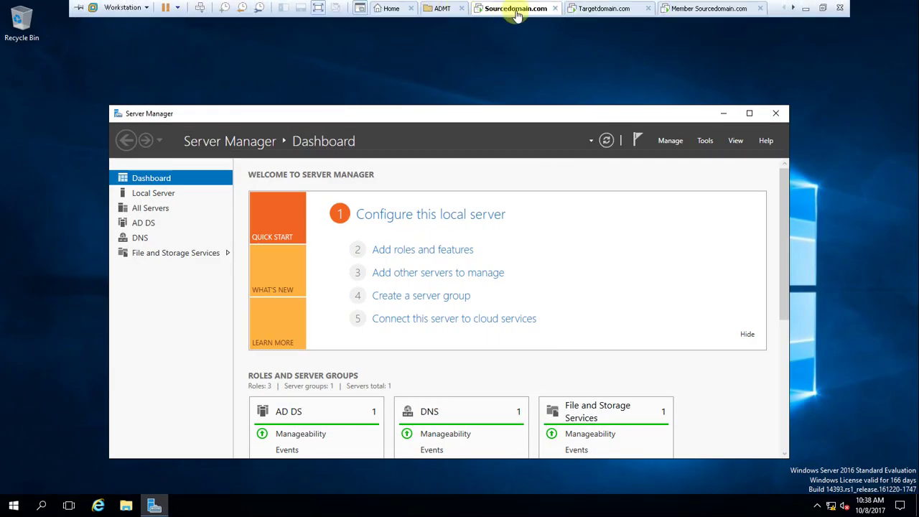
left_click(600, 9)
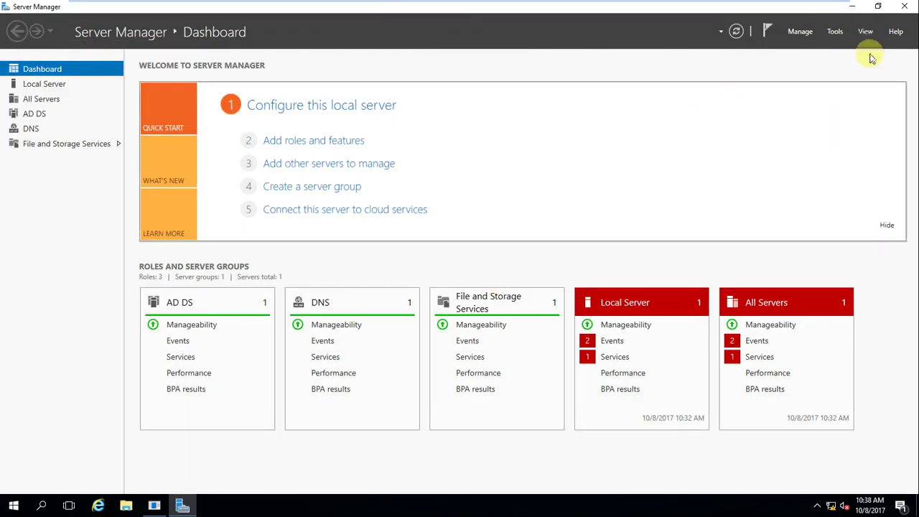
left_click(836, 31)
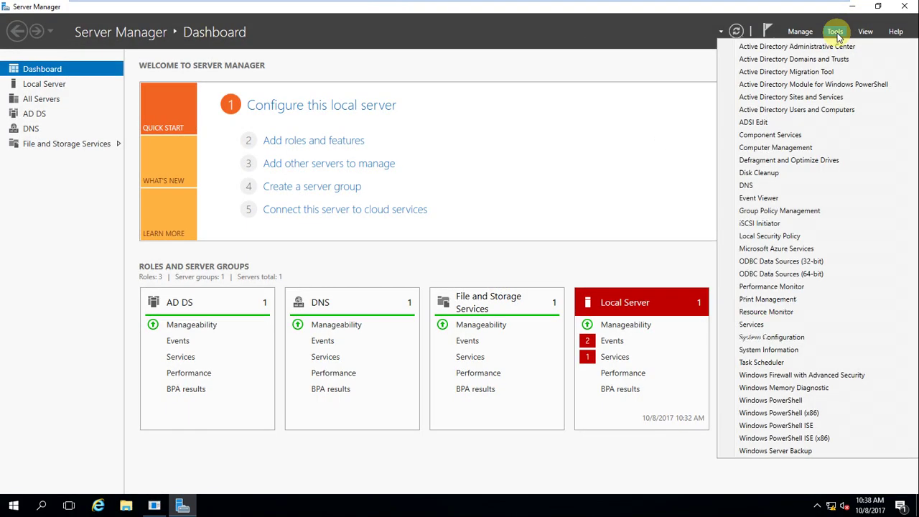
left_click(826, 74)
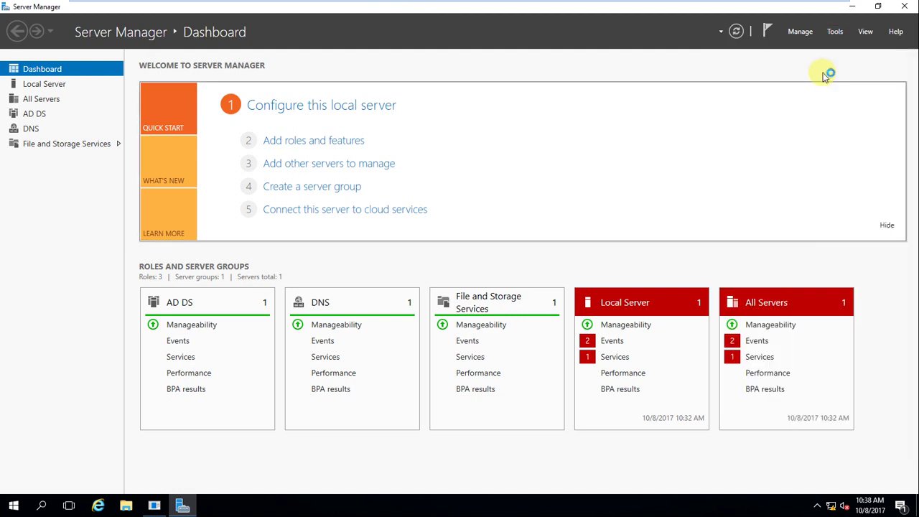
- Launch Active Directory Users and Computers and submit a comment in the Shutdown Event Tracker for the unplanned shutdown
left_click(835, 32)
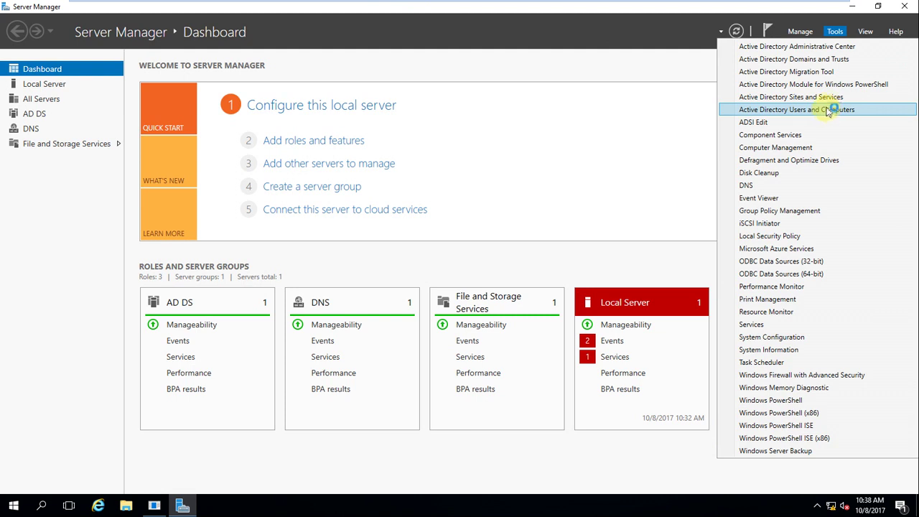
left_click(832, 112)
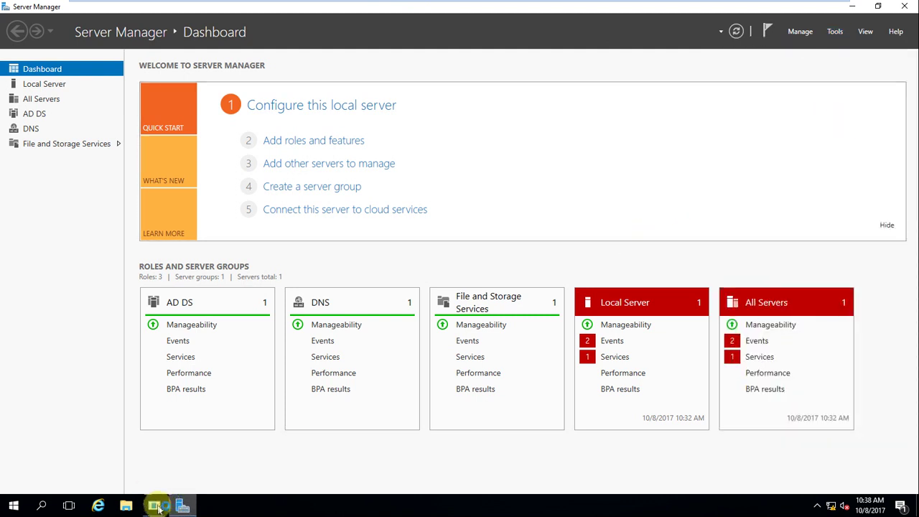
left_click(435, 288)
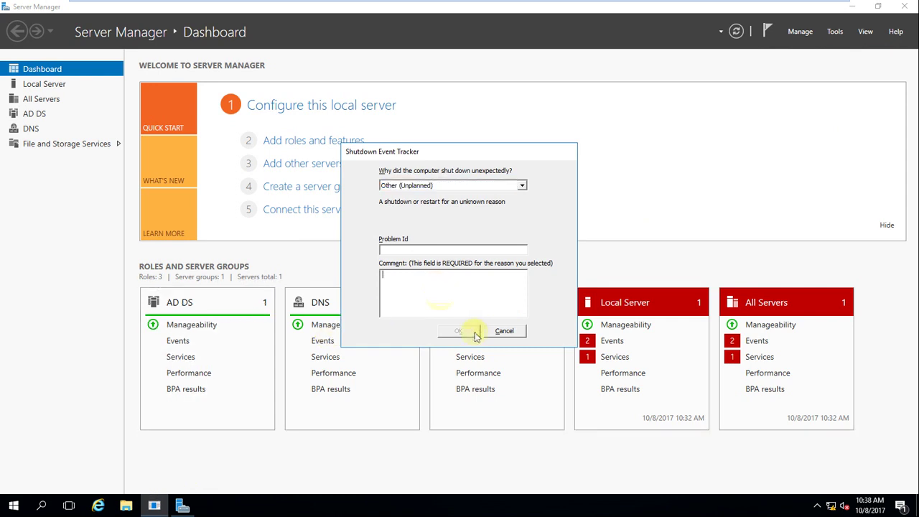
left_click(460, 332)
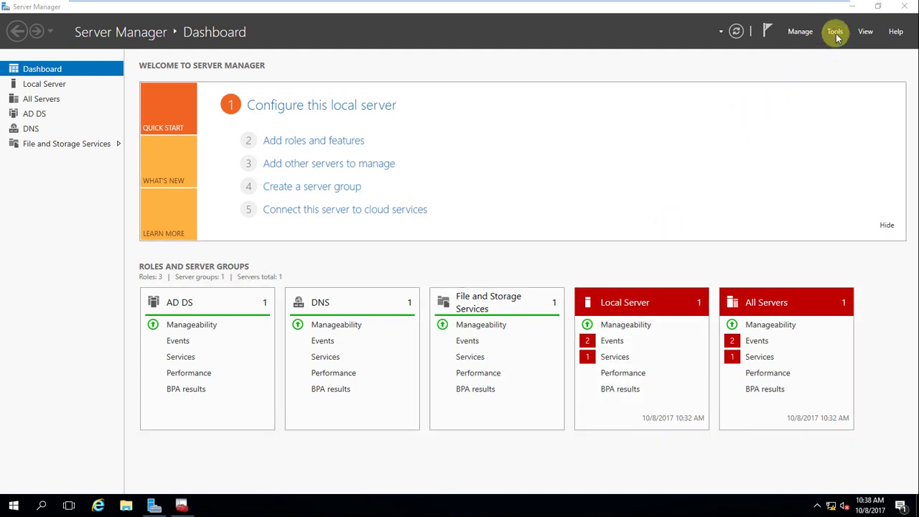
- Bring up the Active Directory Migration Tool, view its Reports node, and dismiss the list export without saving
left_click(181, 506)
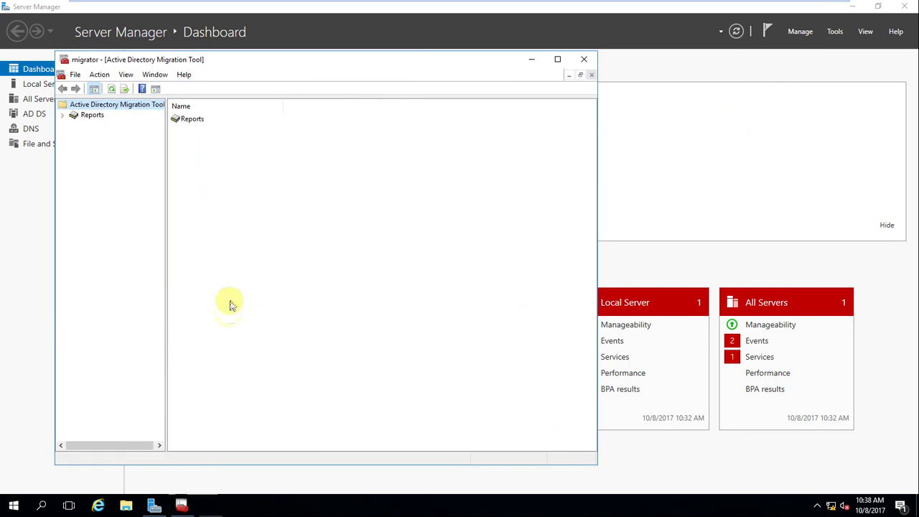
left_click(81, 115)
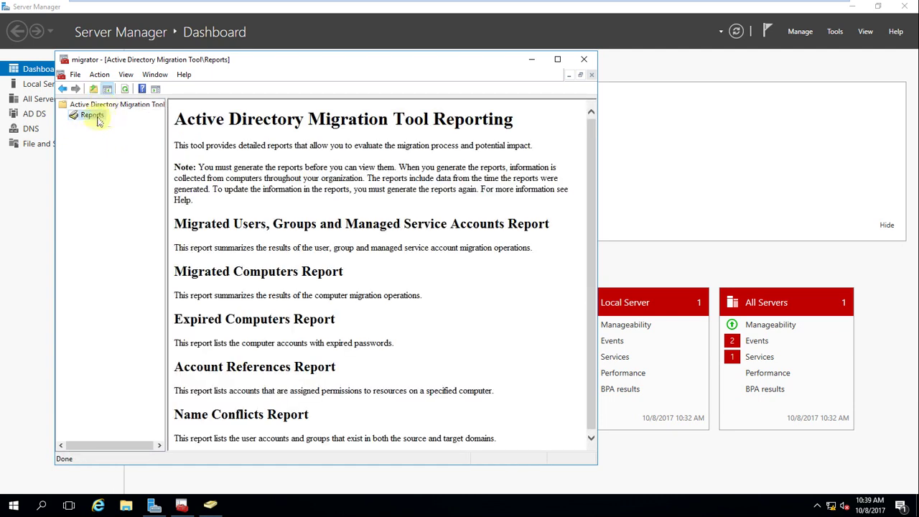
left_click(87, 106)
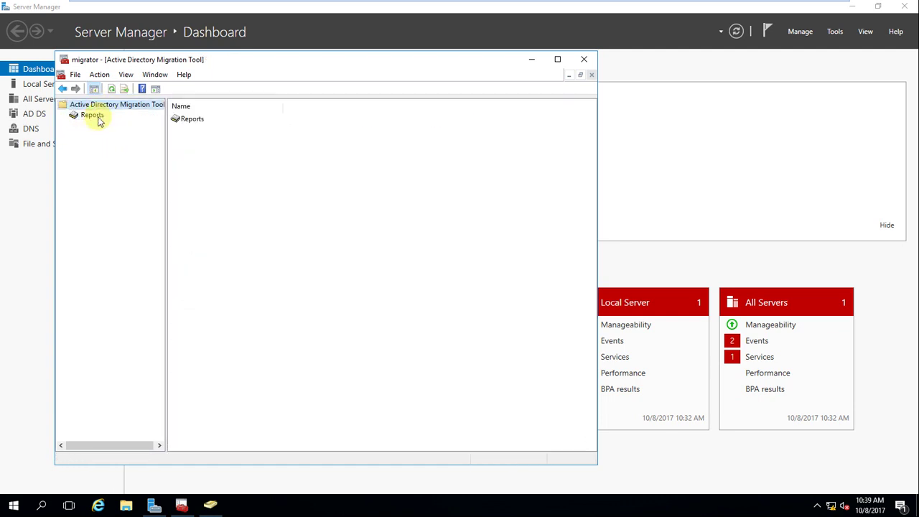
left_click(87, 117)
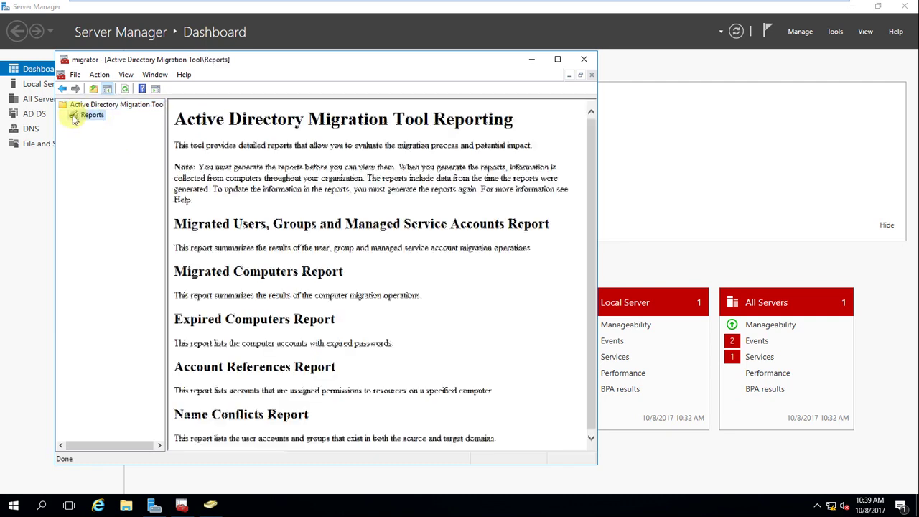
left_click(109, 107)
left_click(113, 90)
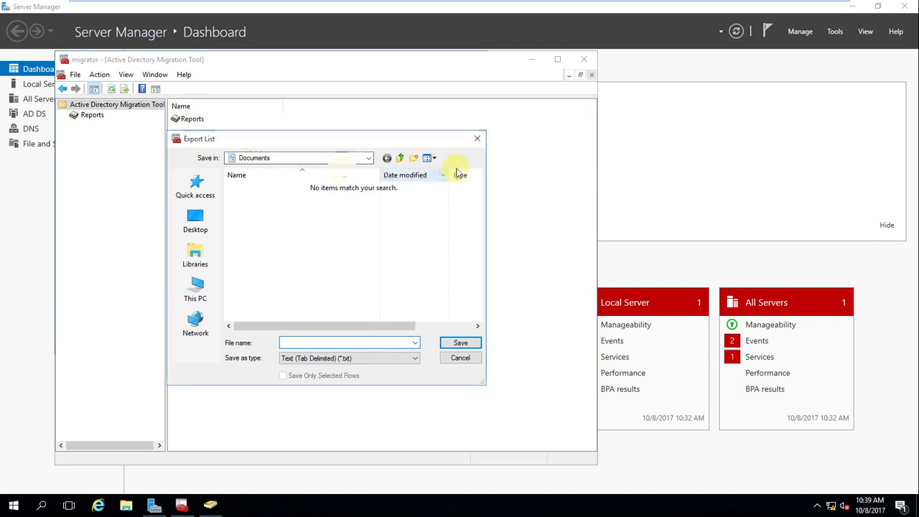
left_click(460, 358)
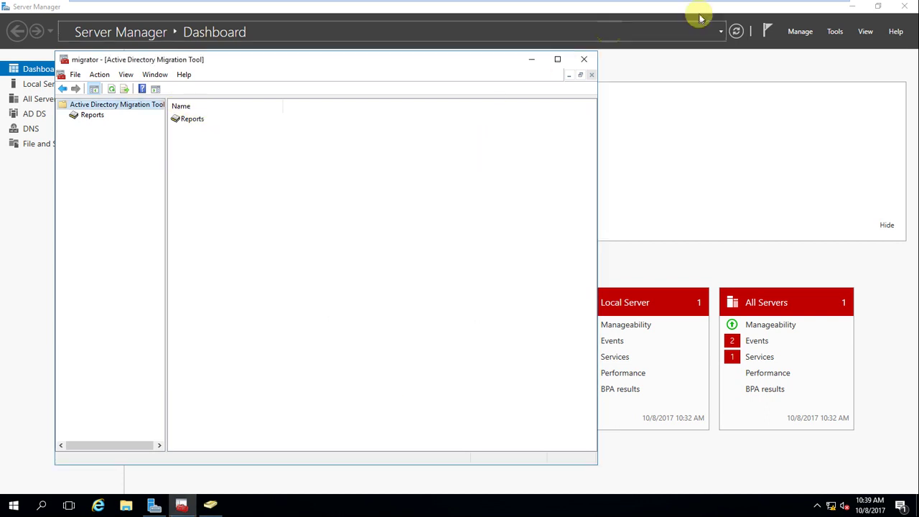
- Maximize Active Directory Users and Computers, widen the tree, and inspect the Test1 account in Migrate Users from Source
left_click(834, 31)
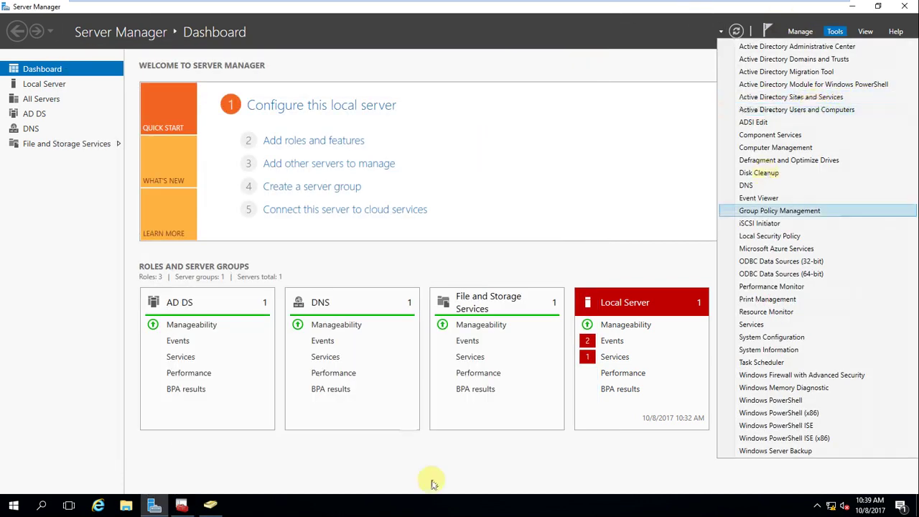
left_click(194, 506)
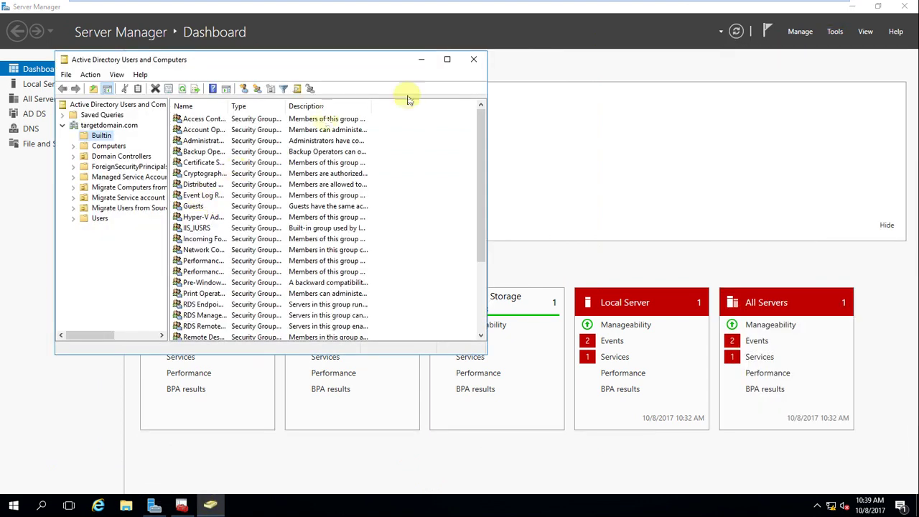
left_click(446, 61)
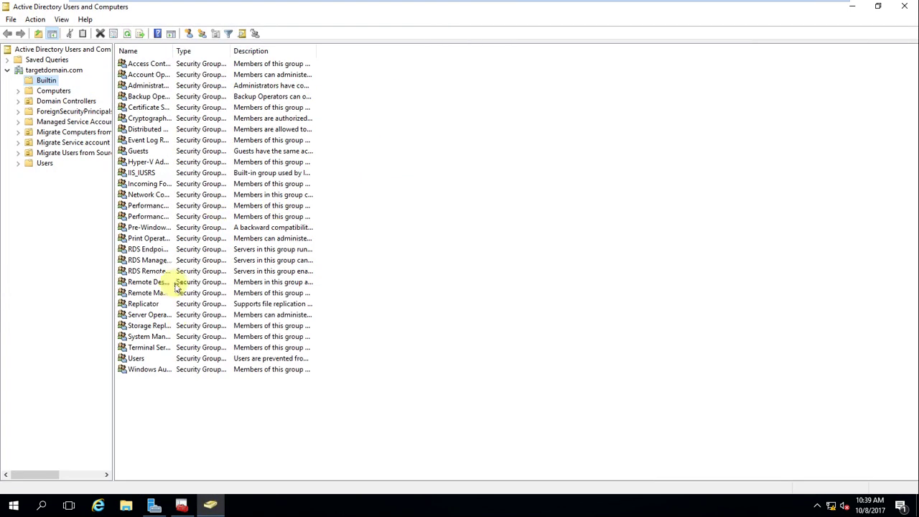
left_click(44, 164)
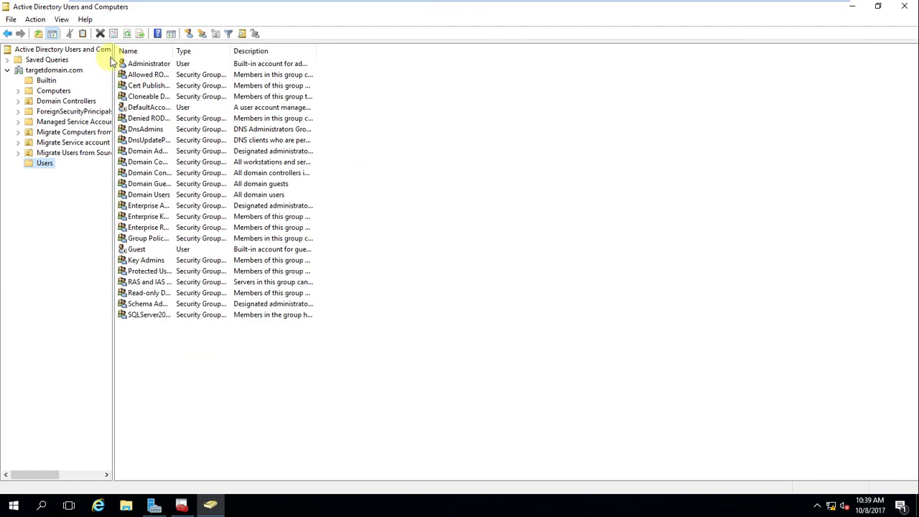
left_click_drag(113, 57, 240, 51)
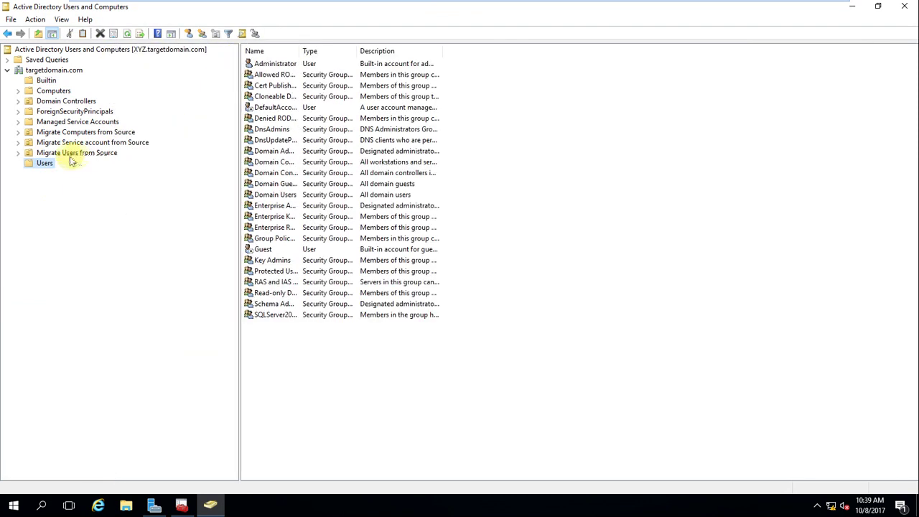
left_click(76, 154)
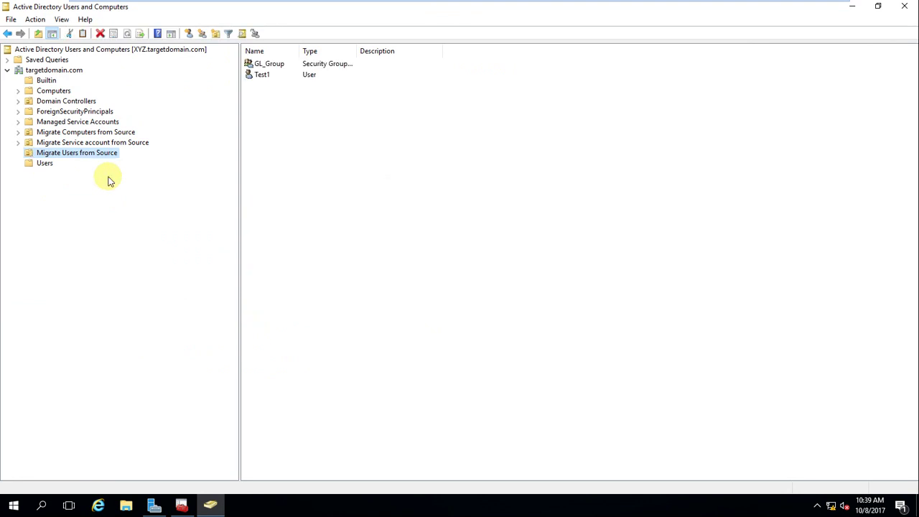
left_click(261, 75)
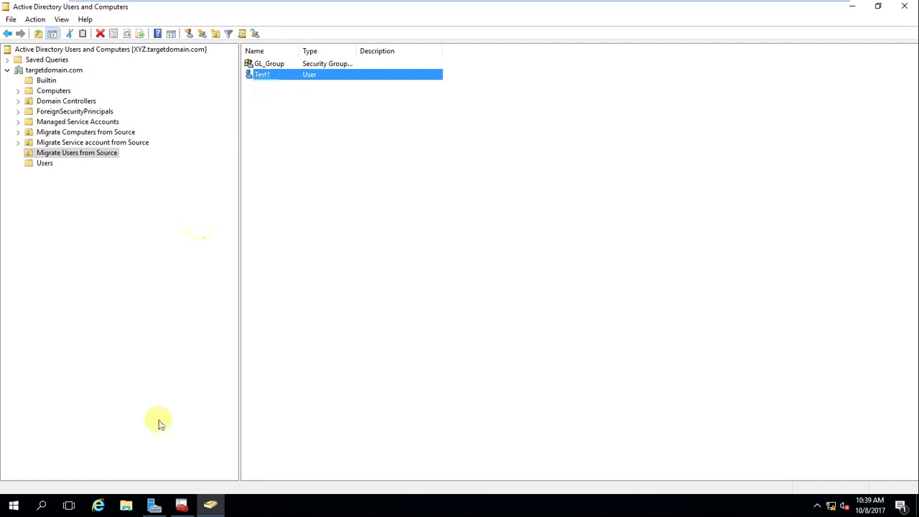
mouse_move(211, 505)
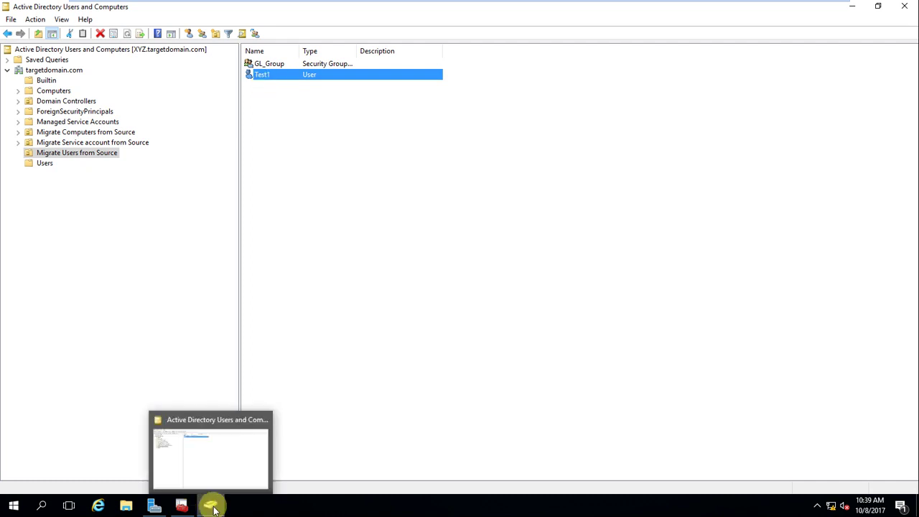
left_click(211, 427)
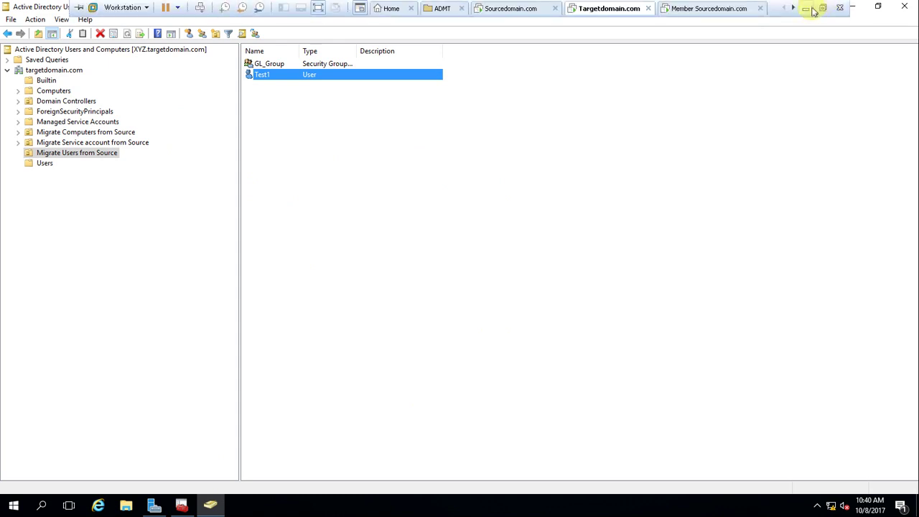
- Return to the OneNote checklist and mark "Migrate 100 users from source domain to target domain." as done
left_click(815, 7)
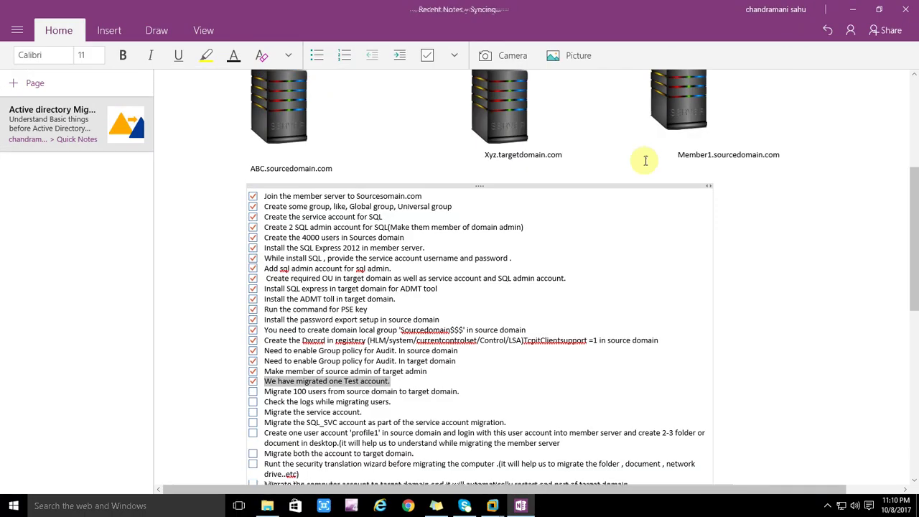
left_click(254, 393)
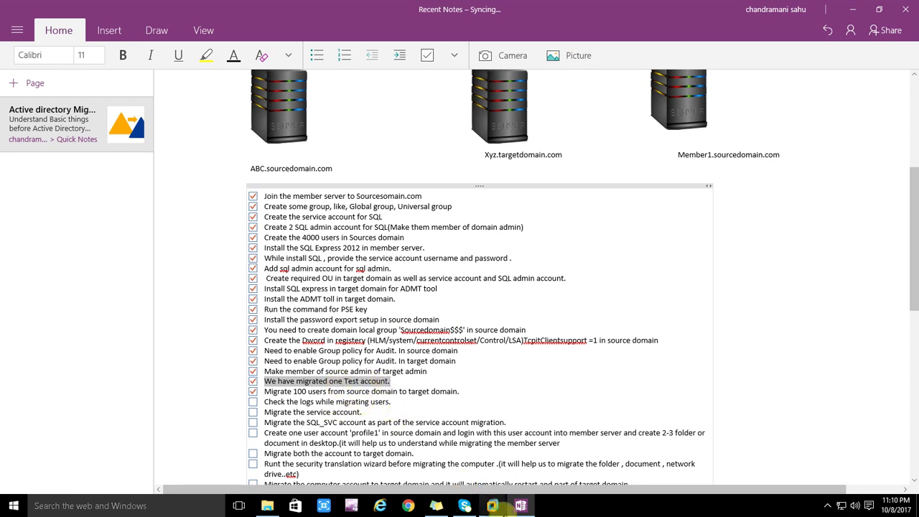
- Switch to the Sourcedomain.com virtual machine in VMware Workstation and launch Active Directory Users and Computers
mouse_move(503, 511)
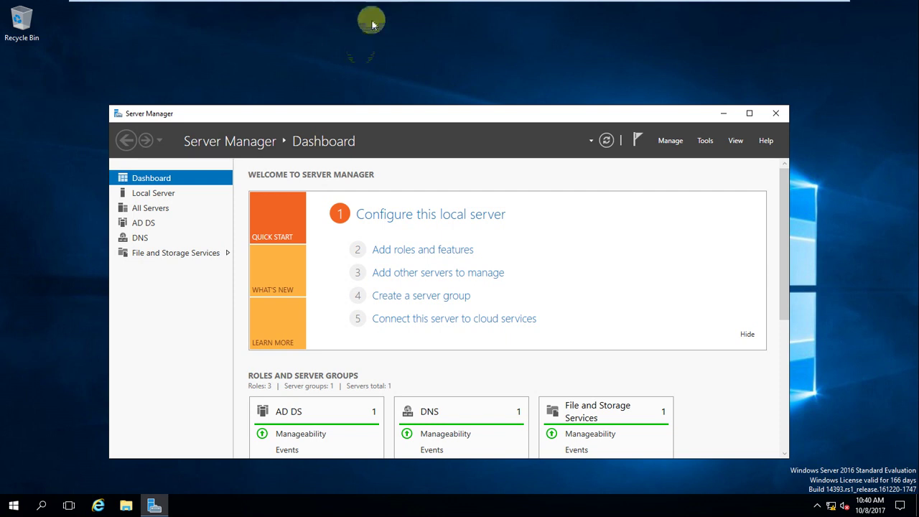
mouse_move(410, 3)
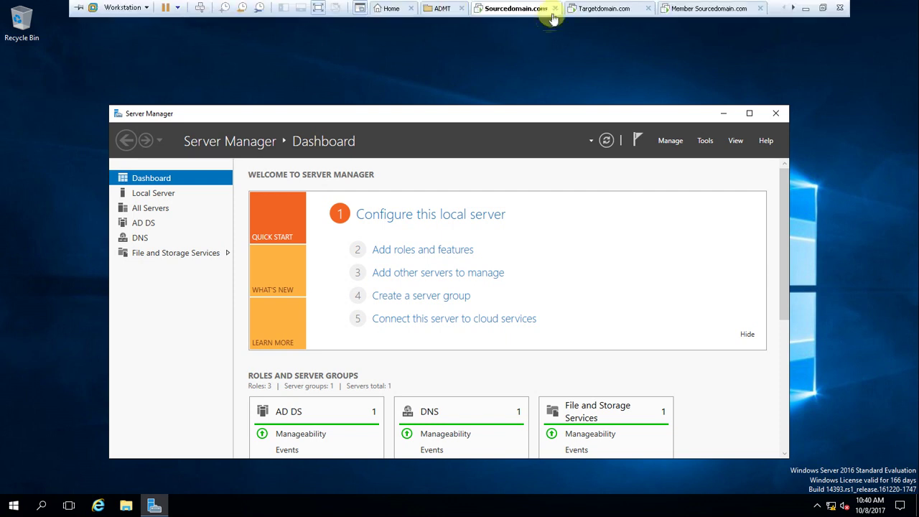
left_click(604, 10)
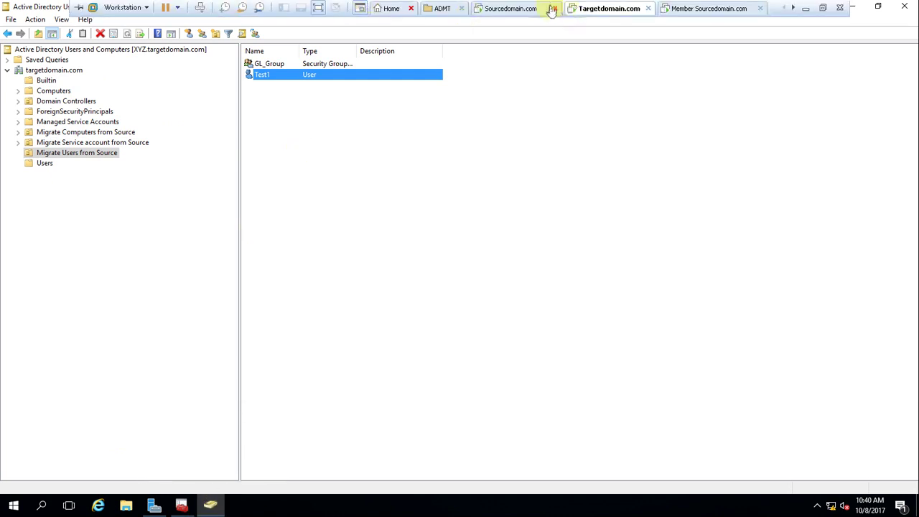
left_click(526, 13)
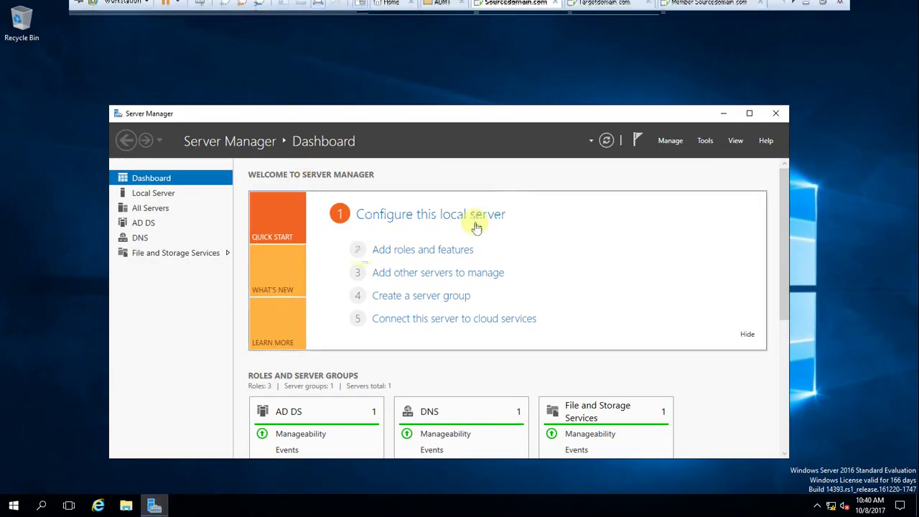
left_click(706, 142)
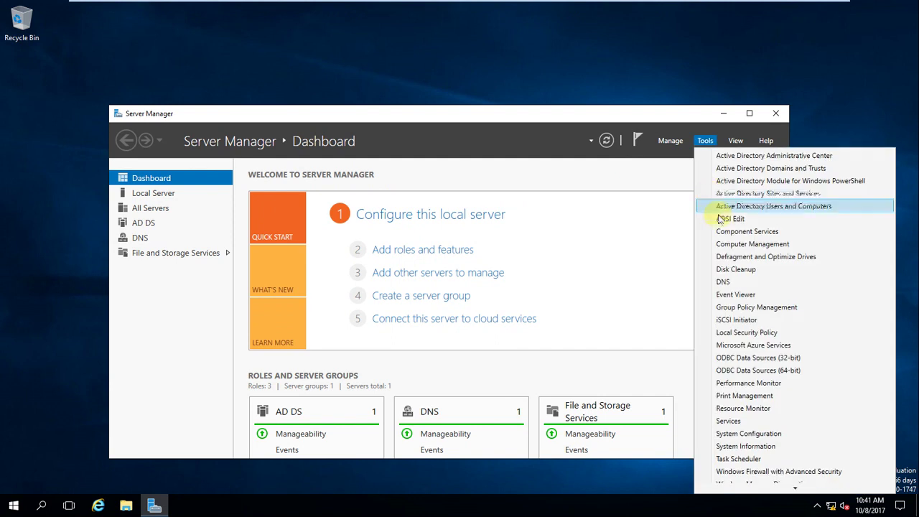
left_click(765, 209)
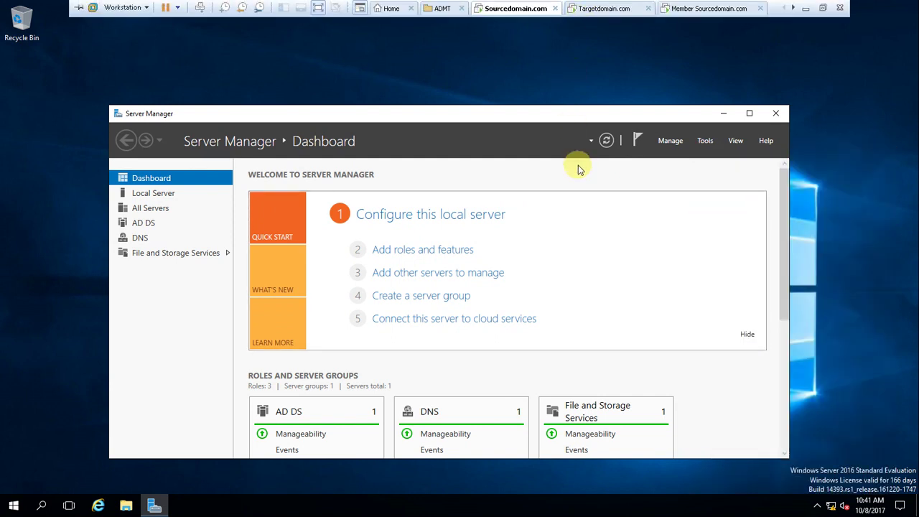
- Close Server Manager and widen the Active Directory Users and Computers tree to open the Users container
left_click_drag(597, 120, 596, 82)
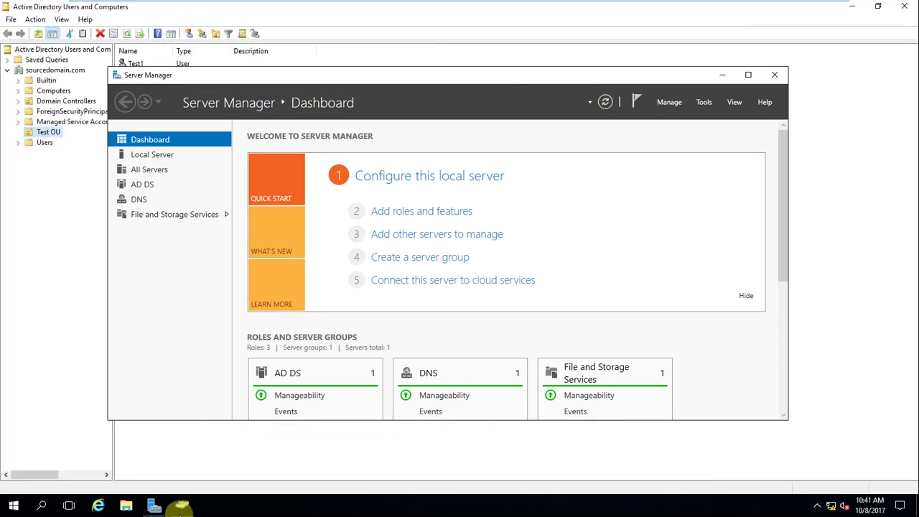
left_click(775, 75)
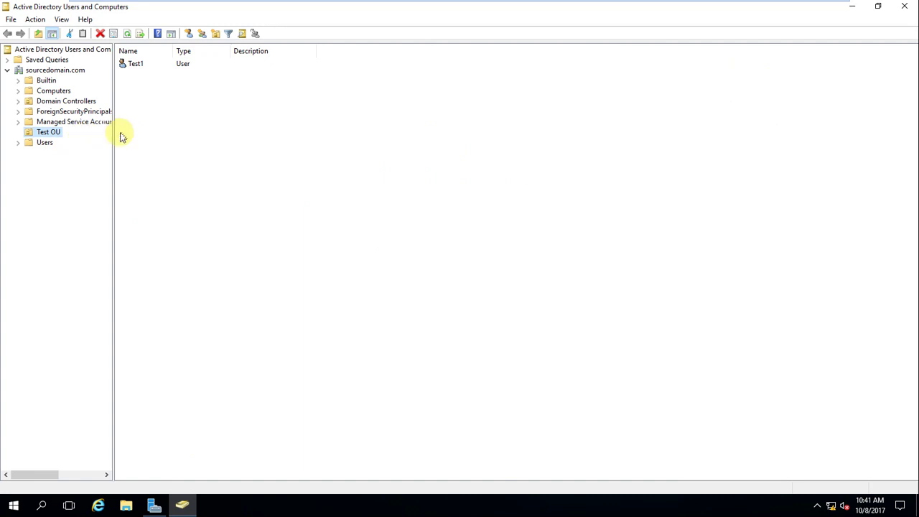
left_click_drag(113, 129, 232, 133)
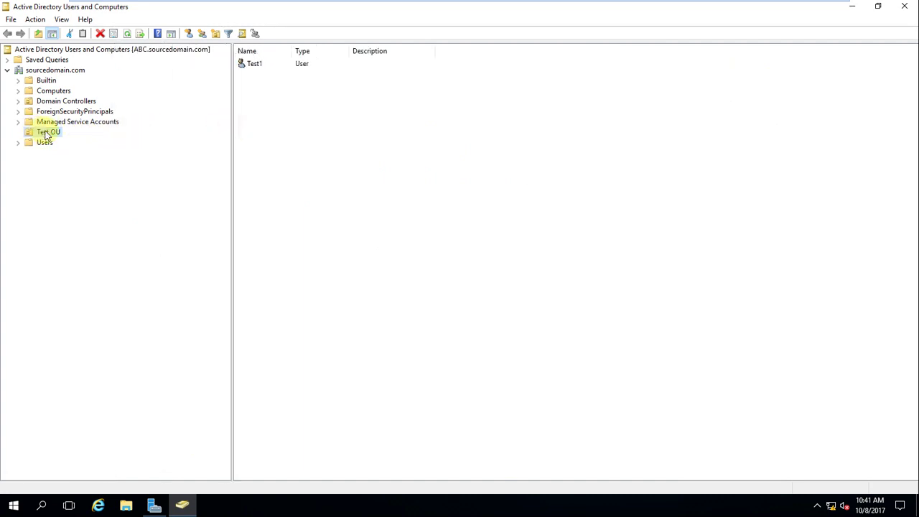
left_click(46, 143)
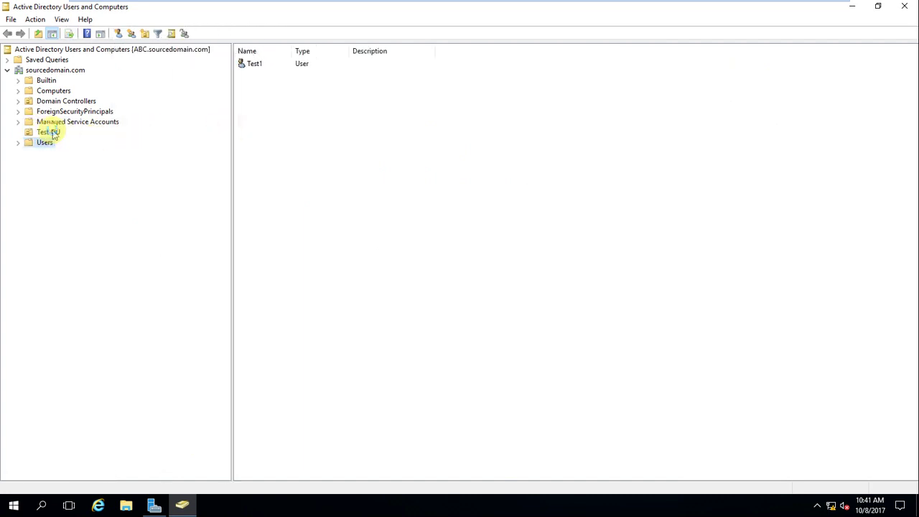
- Create an organizational unit named Migrateusers directly under sourcedomain.com, with protection from accidental deletion turned off
right_click(50, 73)
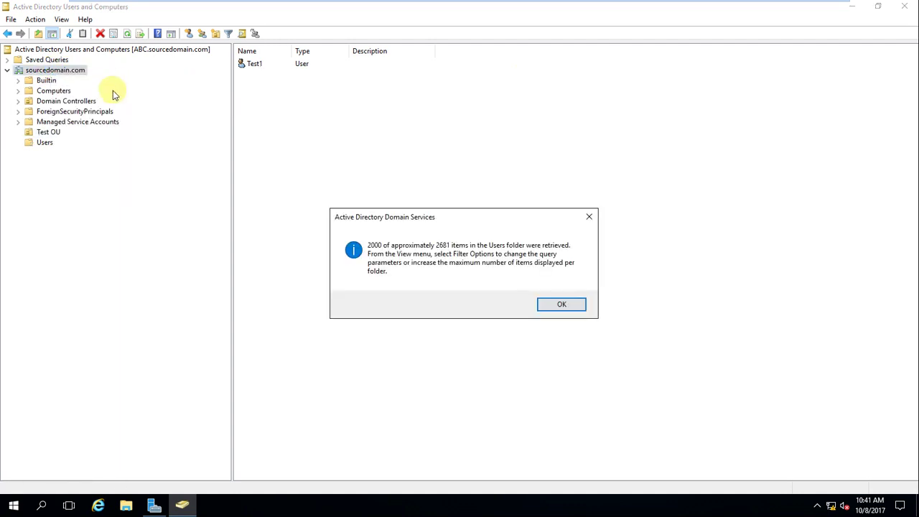
left_click(547, 305)
right_click(59, 75)
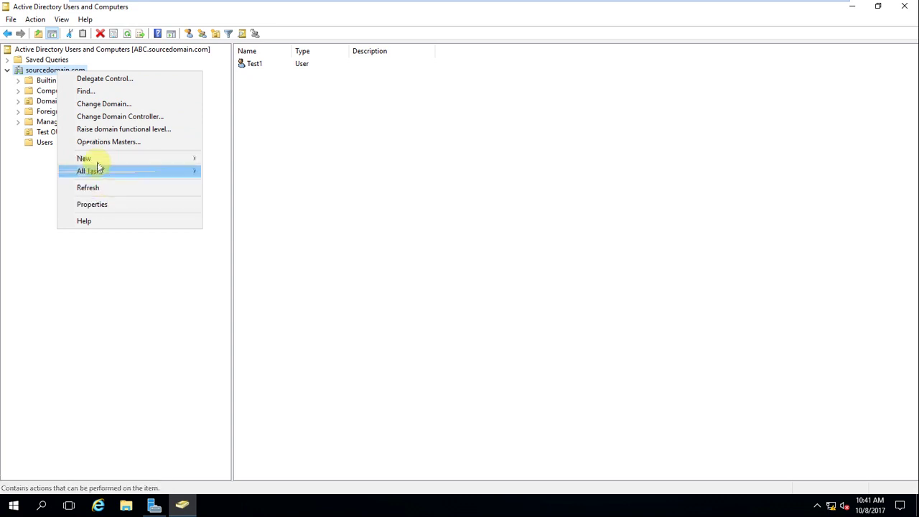
mouse_move(171, 158)
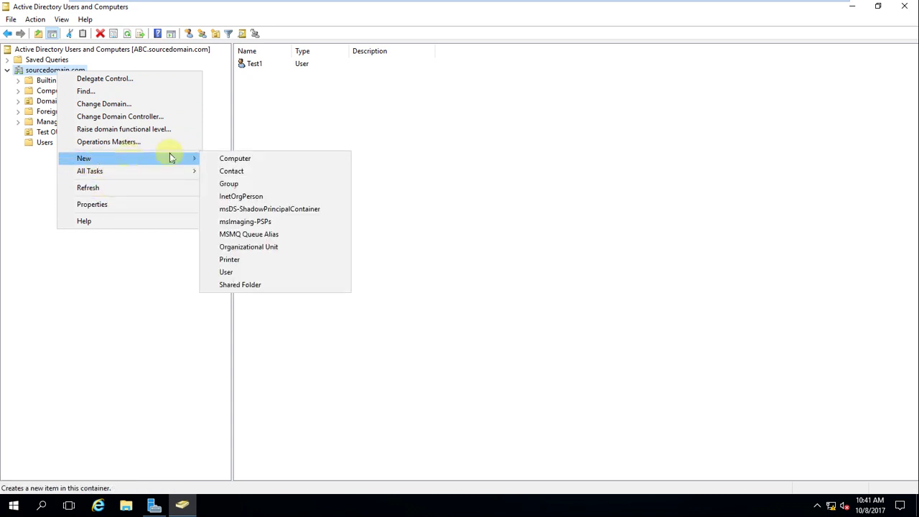
left_click(265, 247)
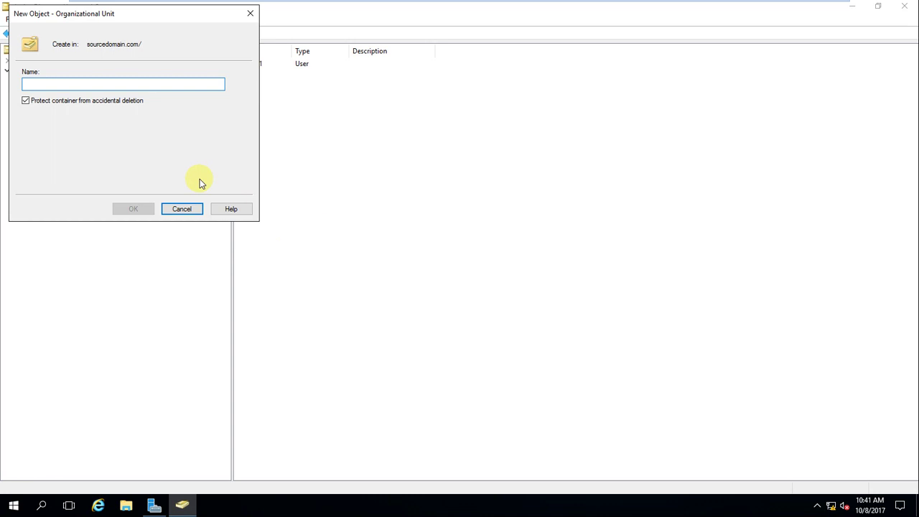
type("Migrateusers")
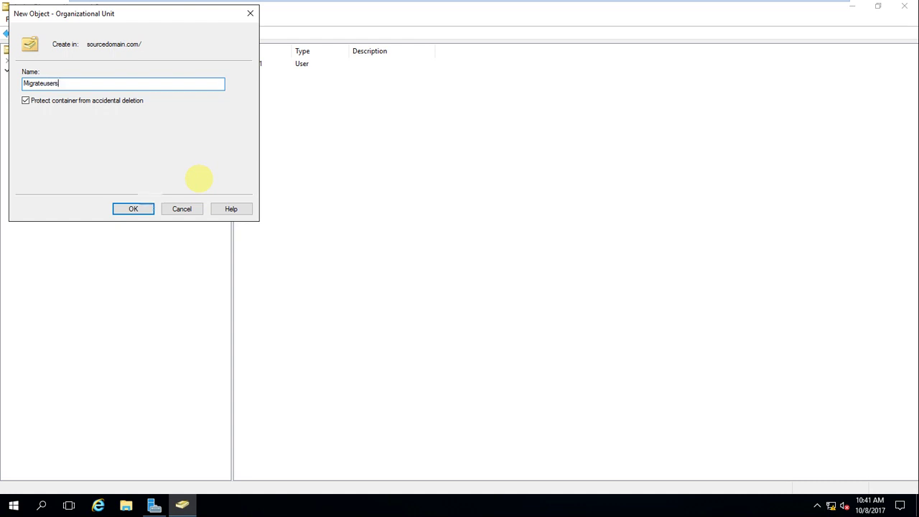
left_click(25, 101)
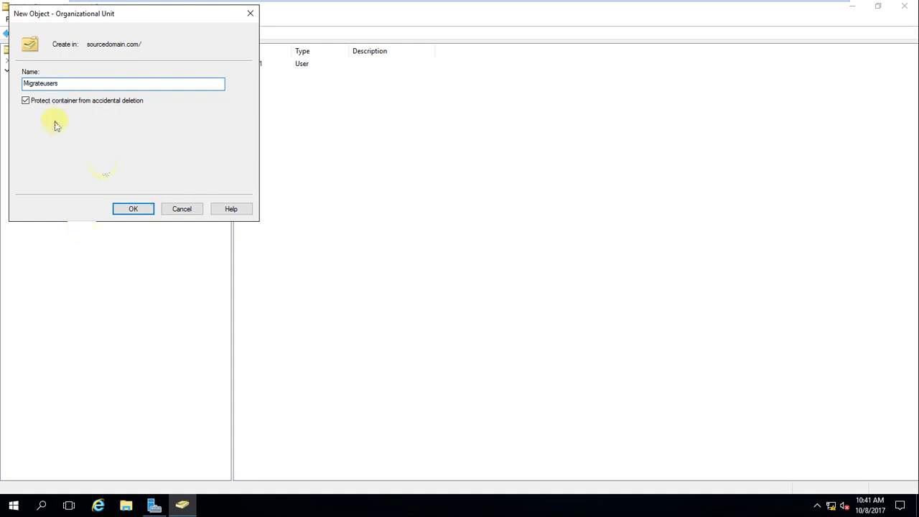
left_click(136, 209)
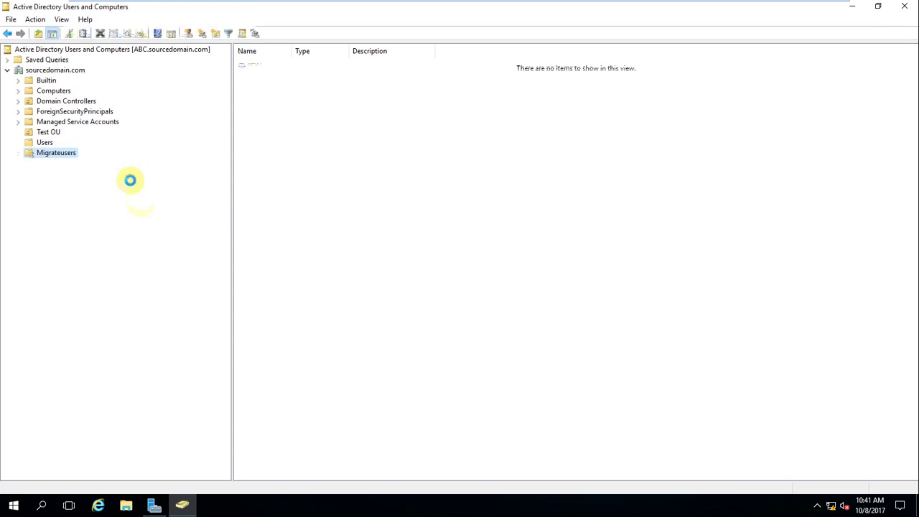
- Refresh sourcedomain.com and list the contents of its Users container, dismissing the item-limit notice
left_click(54, 70)
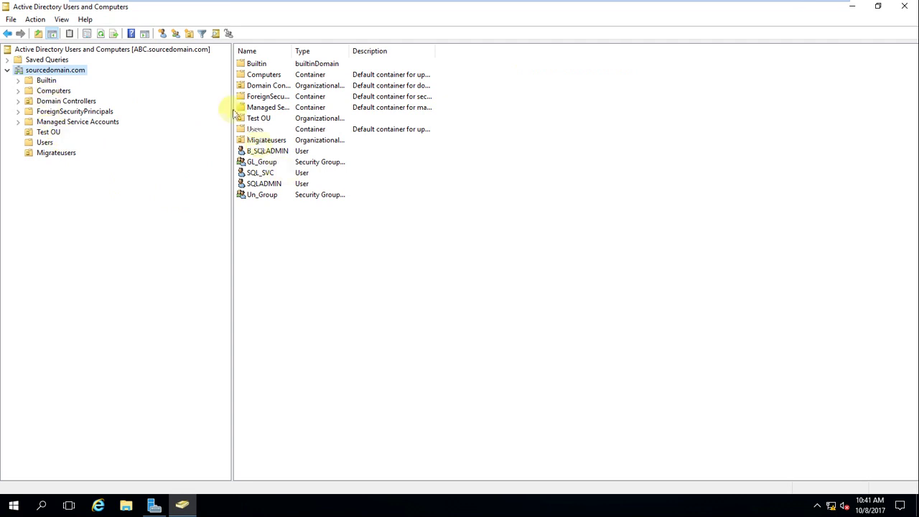
left_click(101, 34)
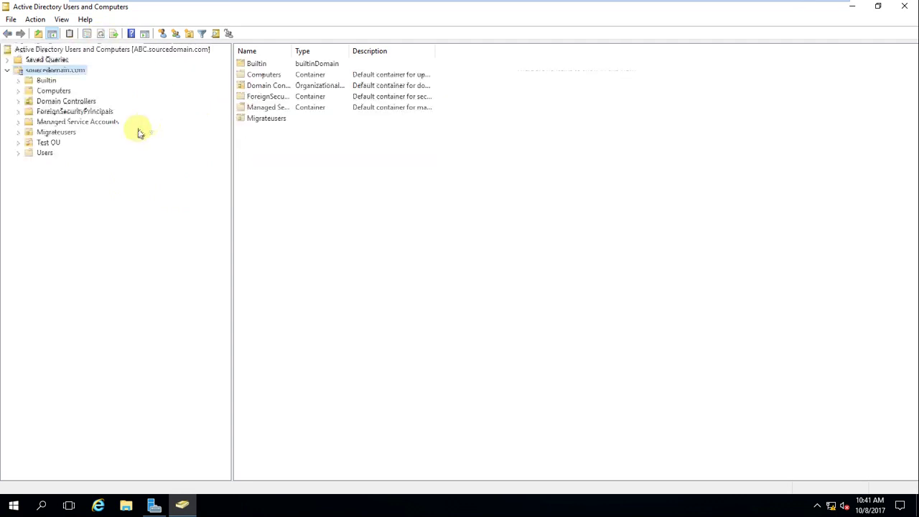
left_click(46, 153)
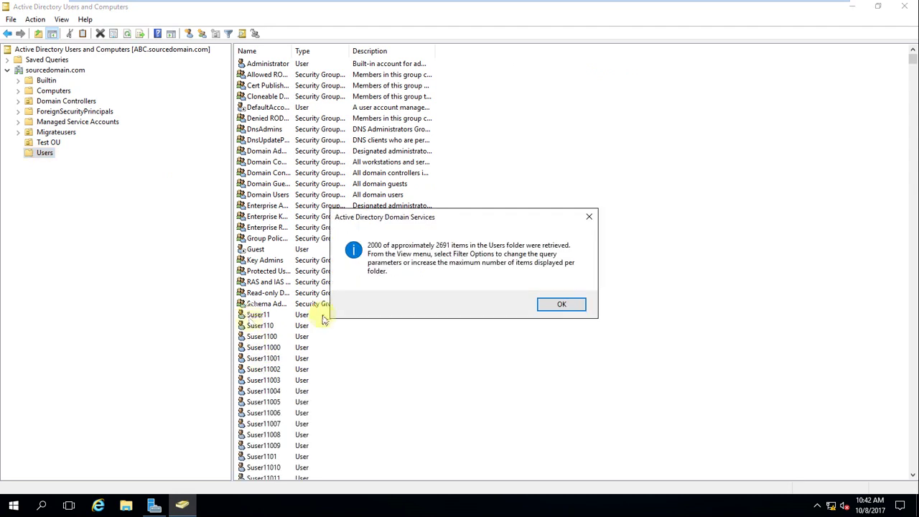
left_click(561, 303)
- Move the accounts from Suser11 through Suser11081 out of the Users container into the Migrateusers organizational unit
left_click(255, 316)
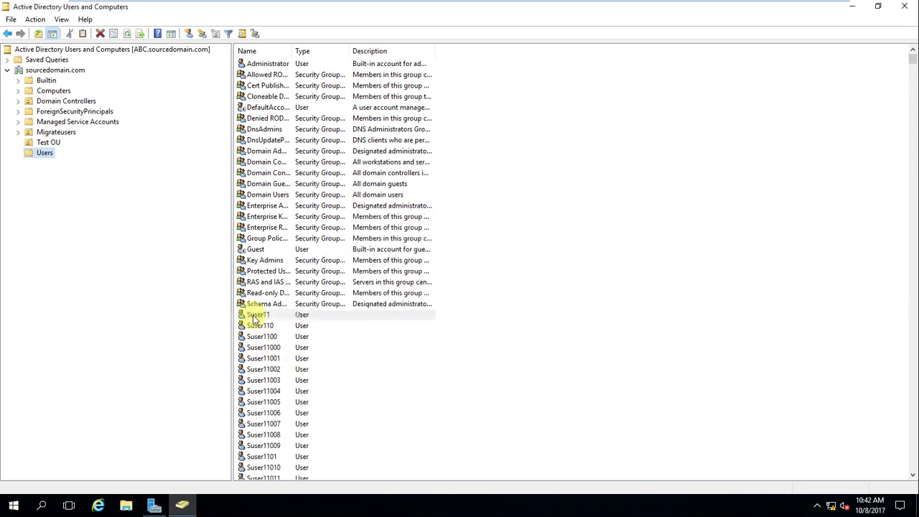
left_click(256, 317)
key("shift+Down")
key("shift+Down")
key("shift+Down")
key("shift+Down")
key("shift+Down")
key("shift+Down")
key("shift+Down")
key("shift+Down")
key("shift+Down")
key("shift+Down")
key("shift+Down")
key("shift+Down")
key("shift+Down")
key("shift+Down")
key("shift+Down")
key("shift+Down")
key("shift+Down")
key("shift+Down")
key("shift+Down")
key("shift+Down")
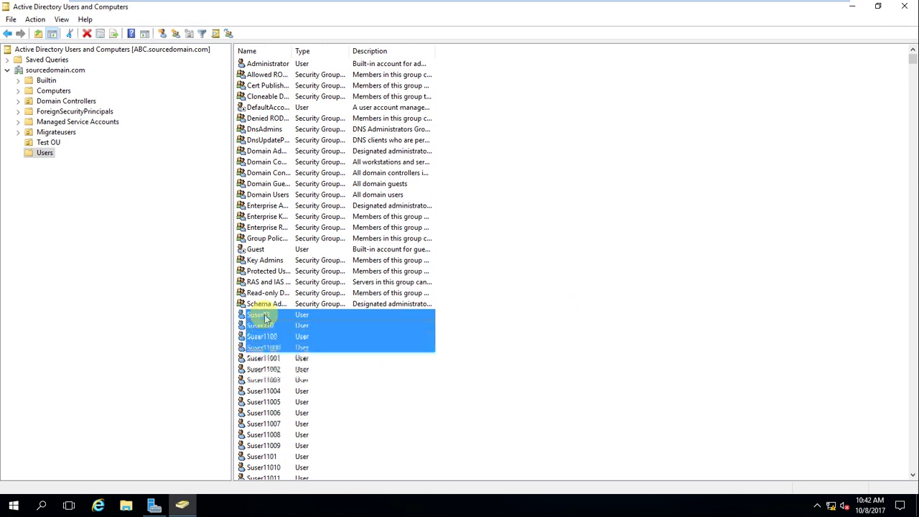
key("shift+Down")
key("shift+Down")
key("shift+Down")
key("shift+Down")
key("shift+Down")
key("shift+Down")
key("shift+Down")
key("shift+Down")
key("shift+Down")
key("shift+Down")
key("shift+Down")
key("shift+Down")
key("shift+Down")
key("shift+Down")
key("shift+Down")
key("shift+Down")
key("shift+Down")
key("shift+Down")
key("shift+Down")
key("shift+Down")
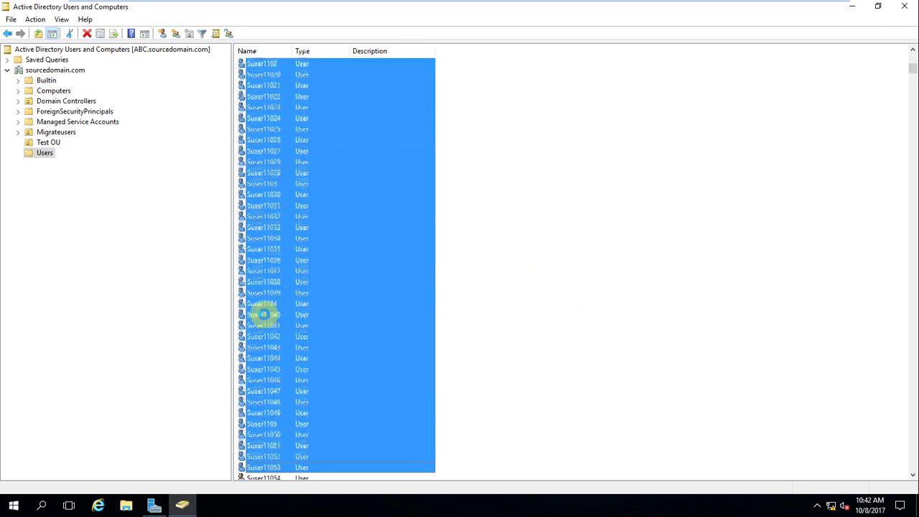
key("shift+Down")
key("shift+Down")
key("shift+Down")
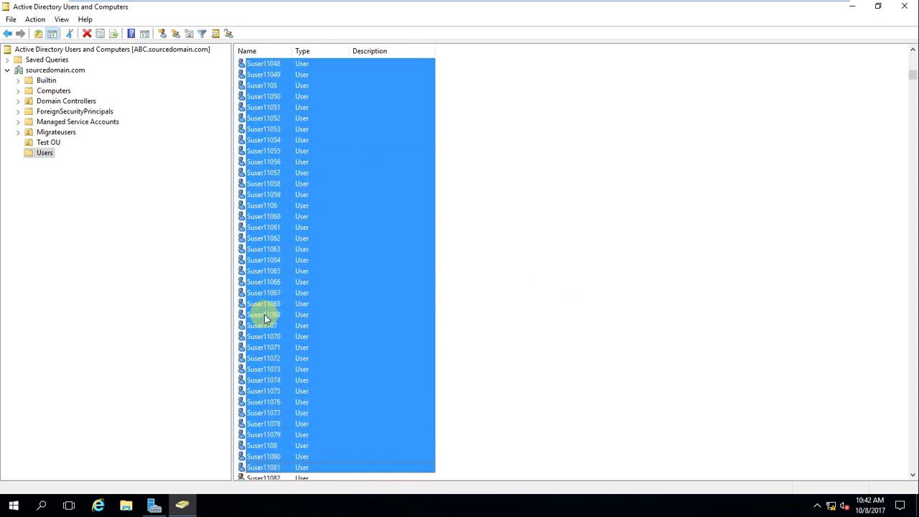
right_click(292, 251)
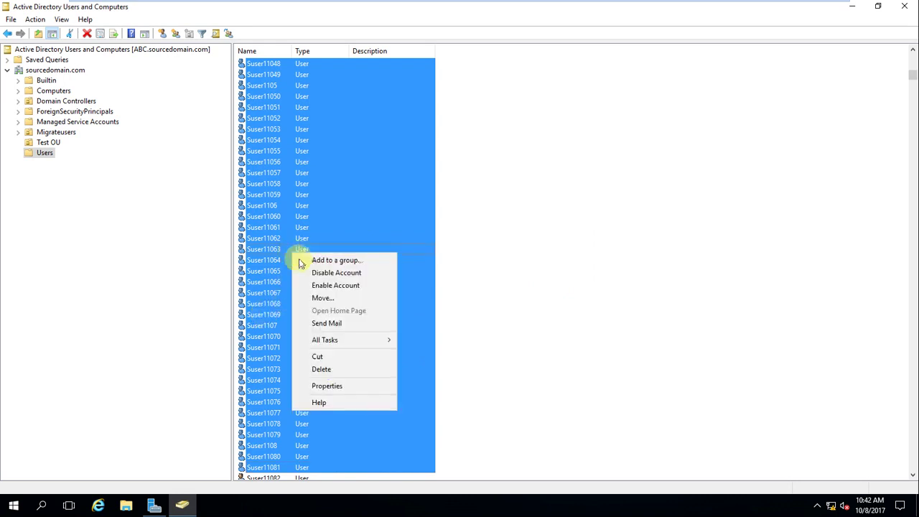
left_click(339, 298)
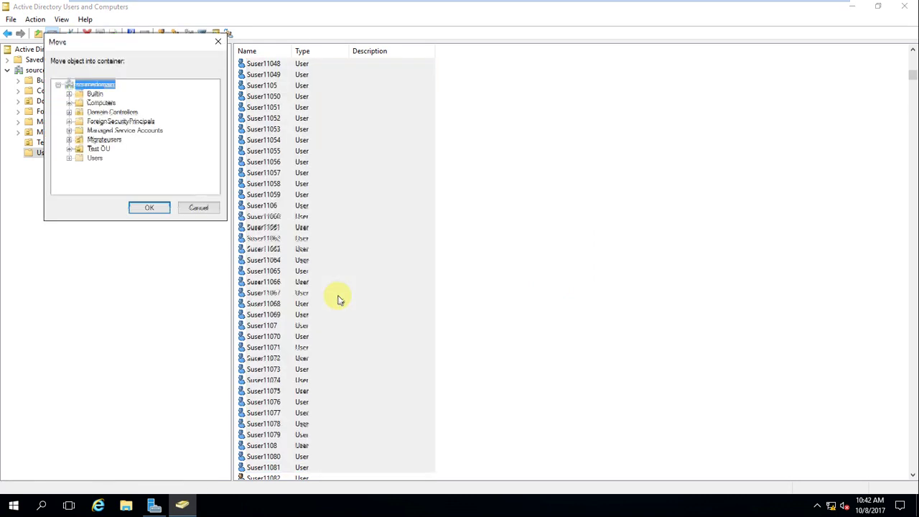
left_click(100, 140)
left_click(149, 208)
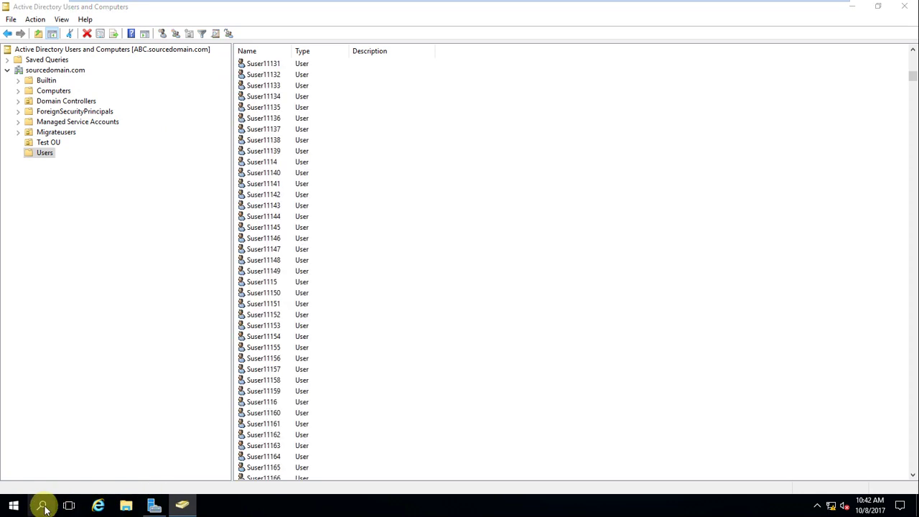
- Launch Windows PowerShell on the source domain controller
left_click(44, 507)
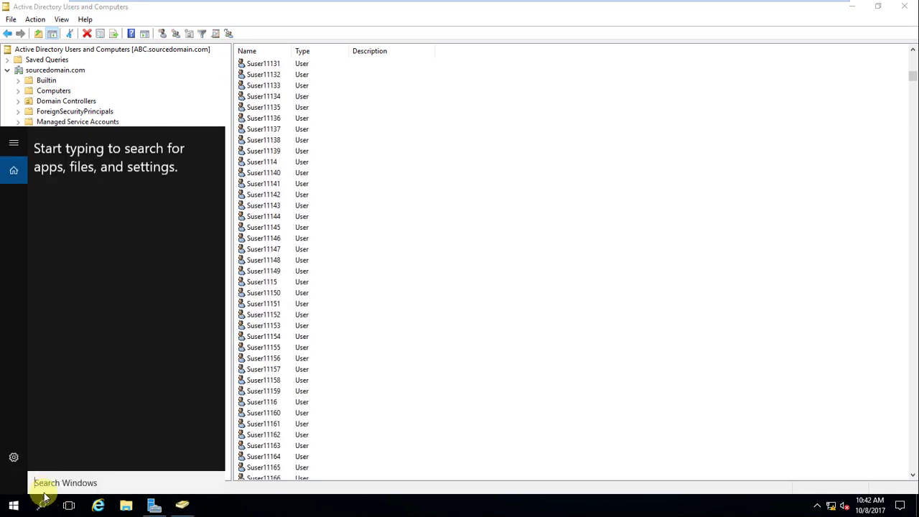
type("powe")
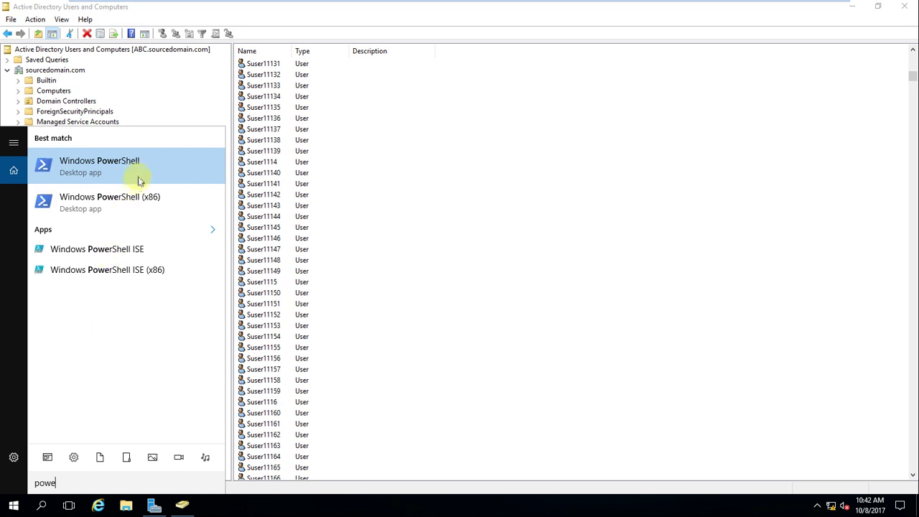
left_click(101, 176)
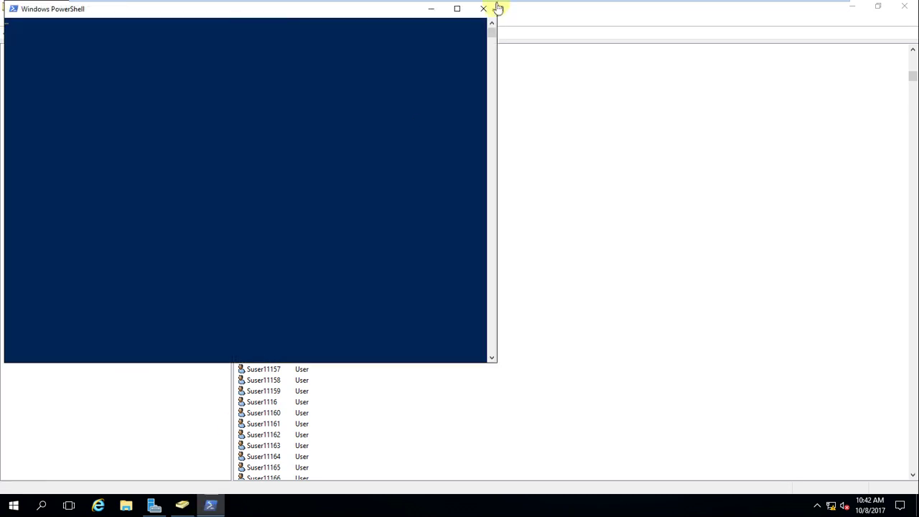
- Take VMware Workstation out of full screen, switch to the OneNote page, and copy the Get-ADUser command under "Get count of users by PowerShell"
mouse_move(538, 6)
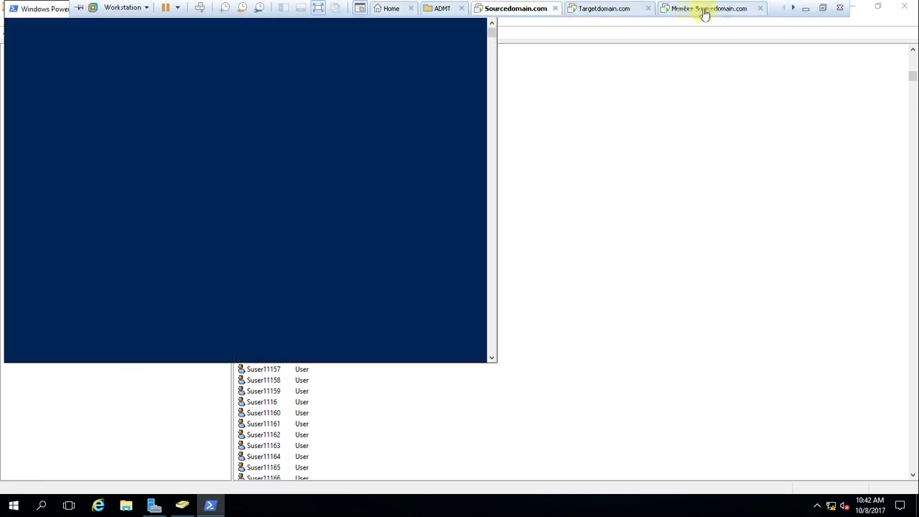
left_click(823, 8)
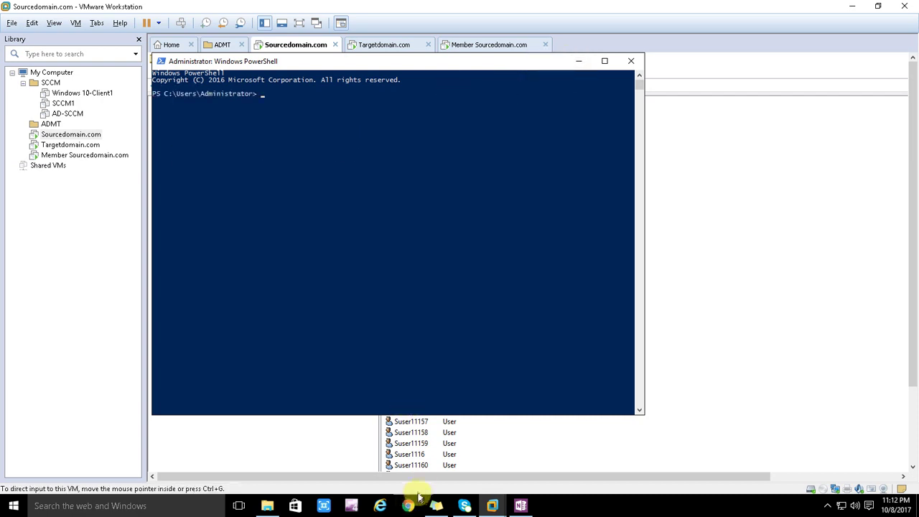
left_click(522, 506)
scroll(406, 352, "down", 10)
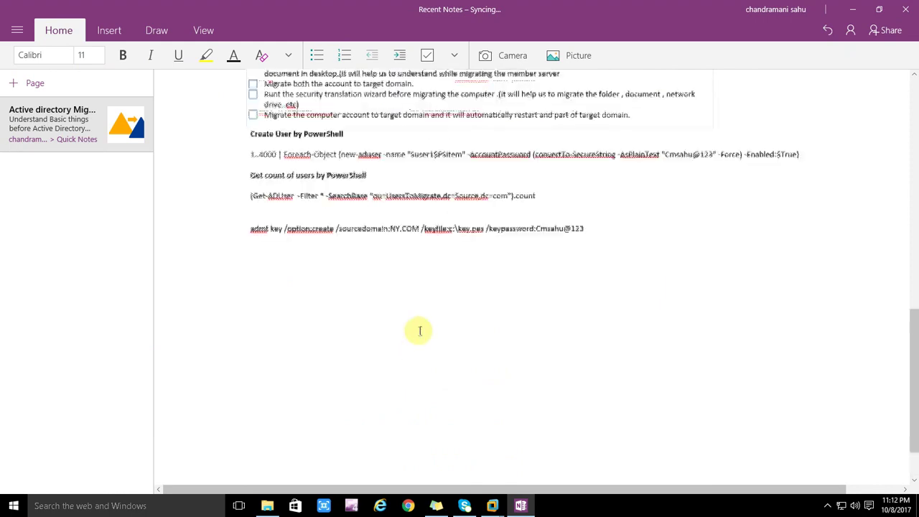
scroll(420, 330, "up", 4)
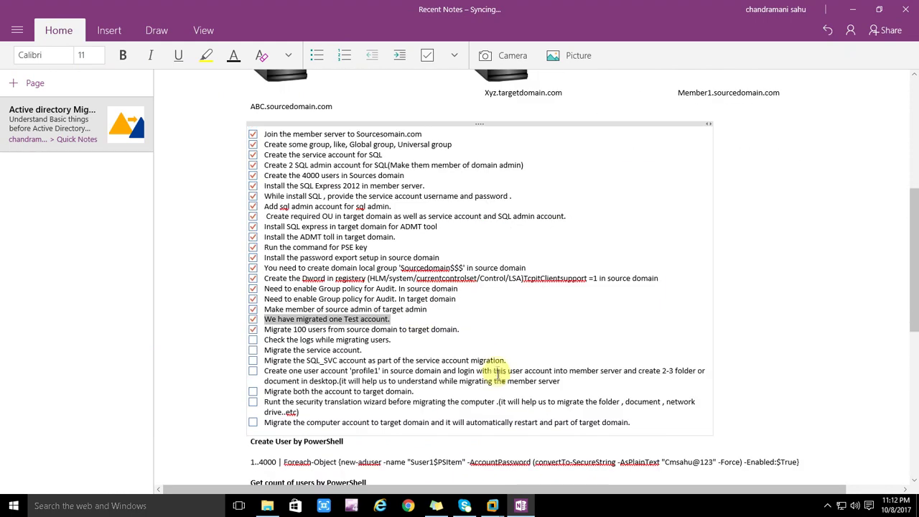
left_click(906, 329)
left_click_drag(914, 321, 879, 356)
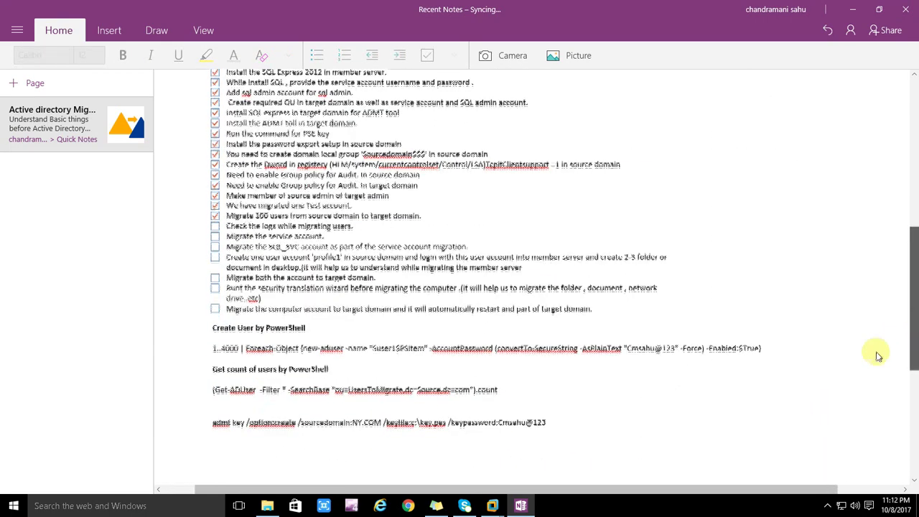
left_click_drag(498, 389, 213, 391)
key("ctrl+c")
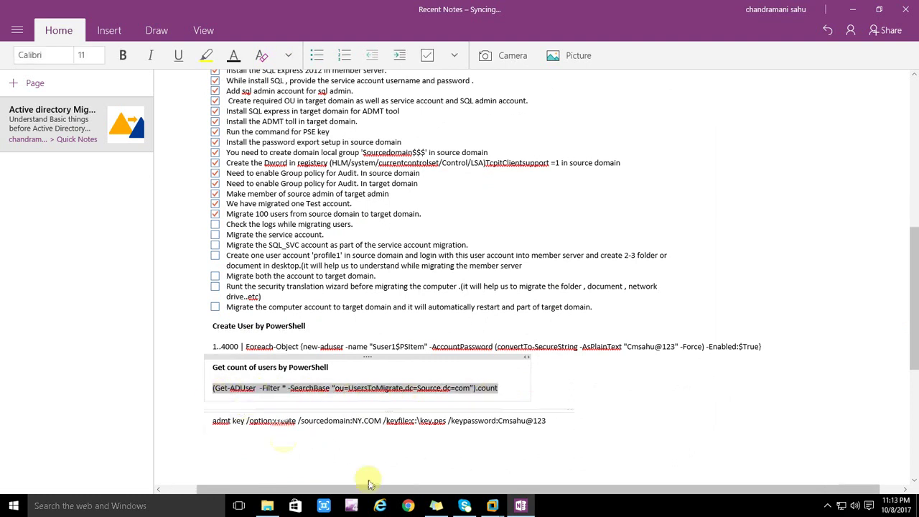
- Paste the copied command into PowerShell on Sourcedomain.com, change its OU to migrateusers, and run (Get-ADUser -Filter * -SearchBase "ou=migrateusers,dc=Source,dc=com").count
mouse_move(492, 506)
left_click(477, 474)
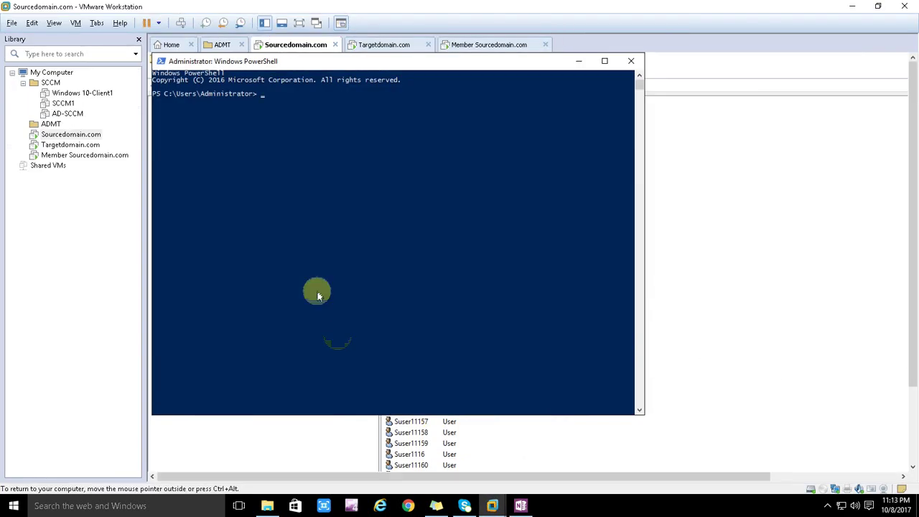
right_click(330, 145)
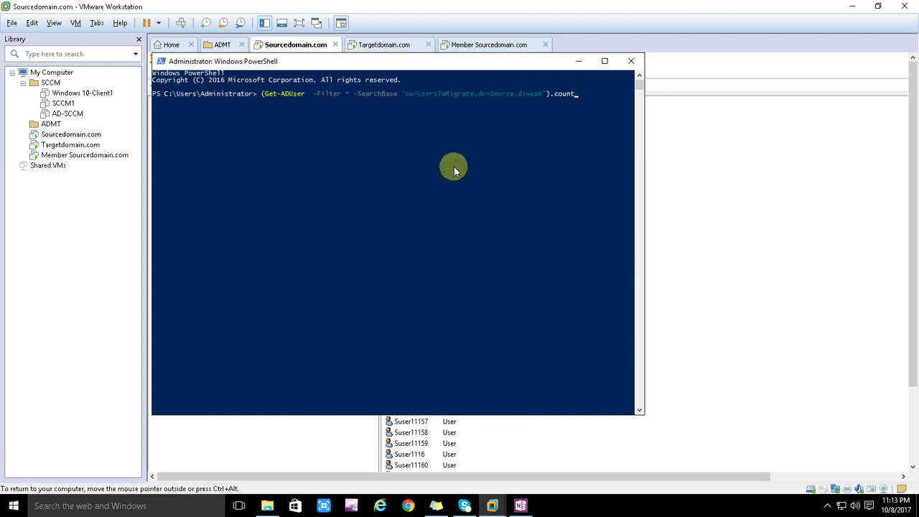
key("Left")
key("Left")
key("Left")
key("Left")
key("Left")
key("Left")
key("Left")
key("Left")
key("Left")
key("Left")
key("Left")
key("Left")
key("Left")
key("Left")
key("Left")
key("Left")
key("Left")
key("Left")
key("Left")
key("Left")
key("Left")
key("Left")
key("Delete")
key("Delete")
key("Delete")
key("Delete")
key("Delete")
key("Delete")
key("Delete")
key("Delete")
key("Delete")
key("Delete")
key("Delete")
key("Delete")
key("Delete")
key("Delete")
type("migrateusers")
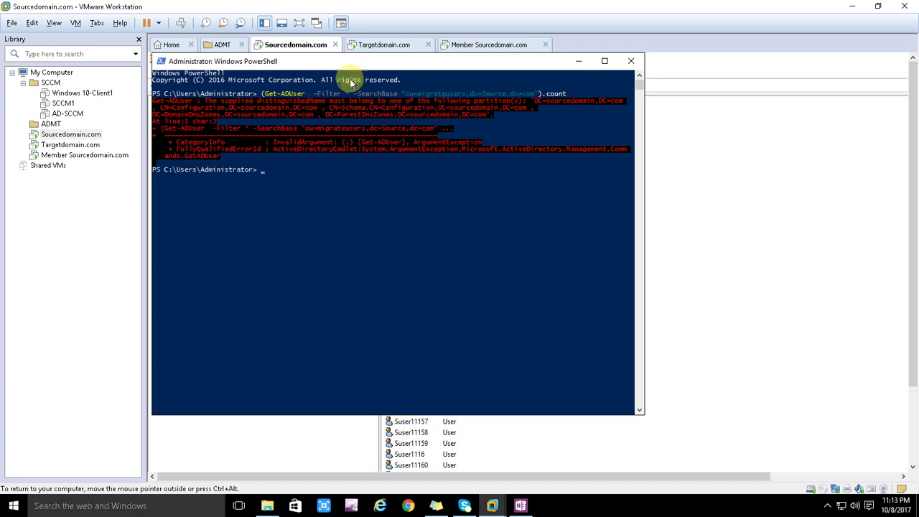
- Move the PowerShell window aside to uncover the sourcedomain.com tree in Active Directory Users and Computers
left_click_drag(350, 77, 578, 123)
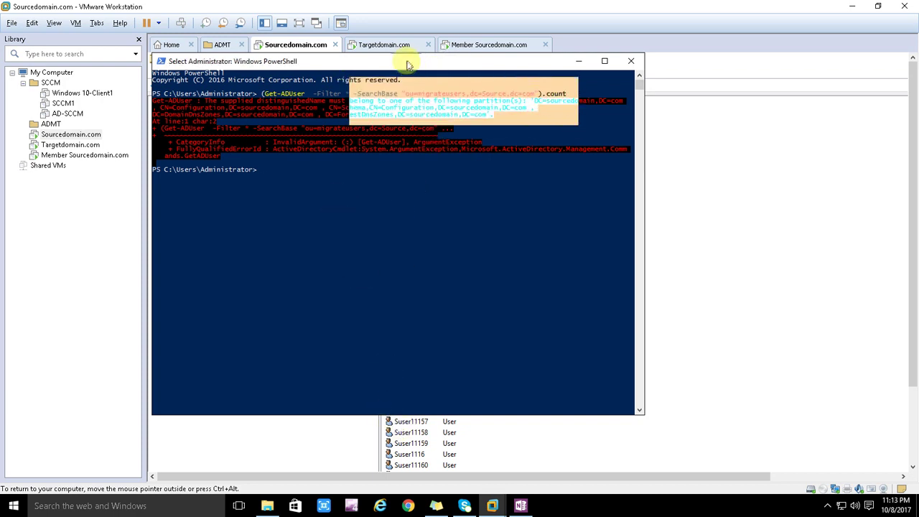
left_click_drag(678, 134, 681, 133)
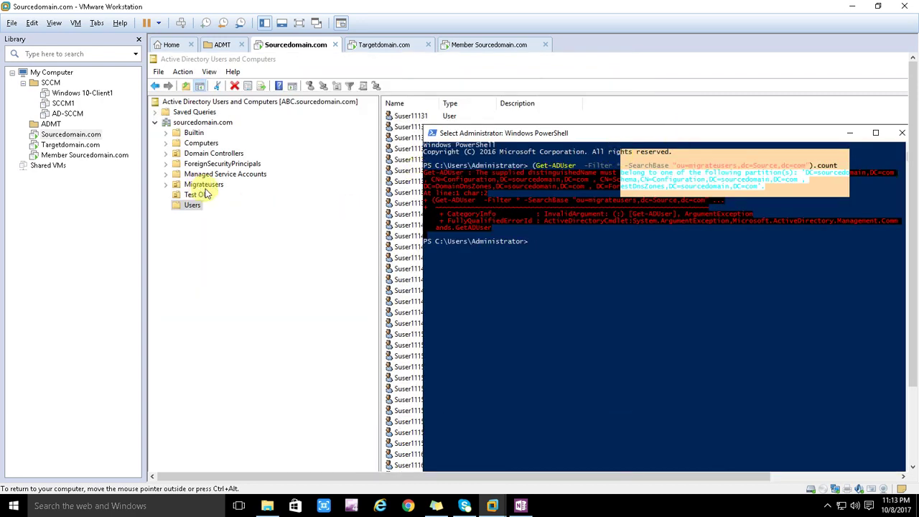
- Rerun the count command with the corrected source domain: (Get-ADUser -Filter * -SearchBase "ou=migrateusers,dc=Sourcedomain,dc=com").count
left_click(758, 240)
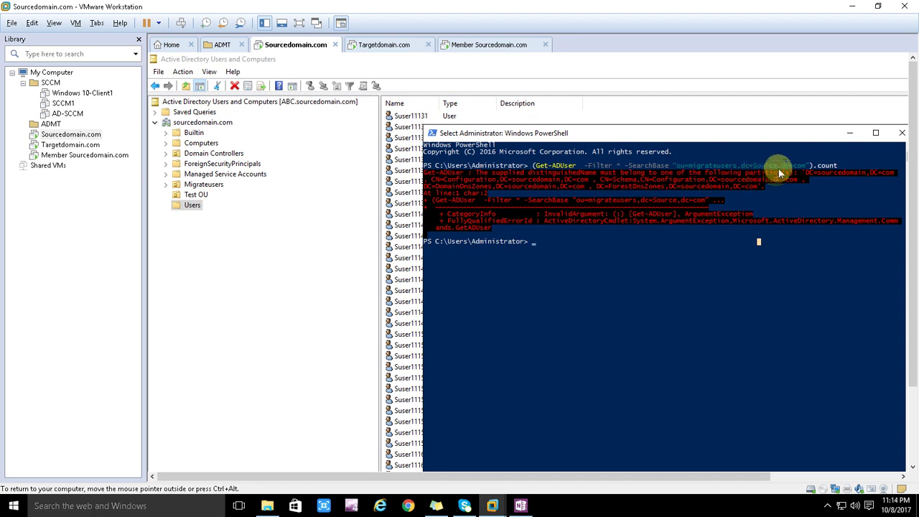
right_click(662, 245)
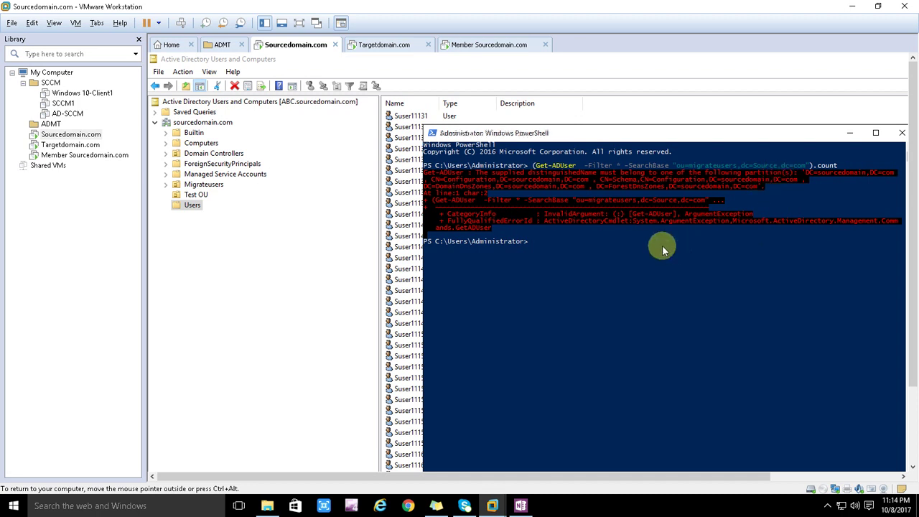
right_click(662, 245)
key("Left")
key("Left")
key("Left")
key("Left")
key("Left")
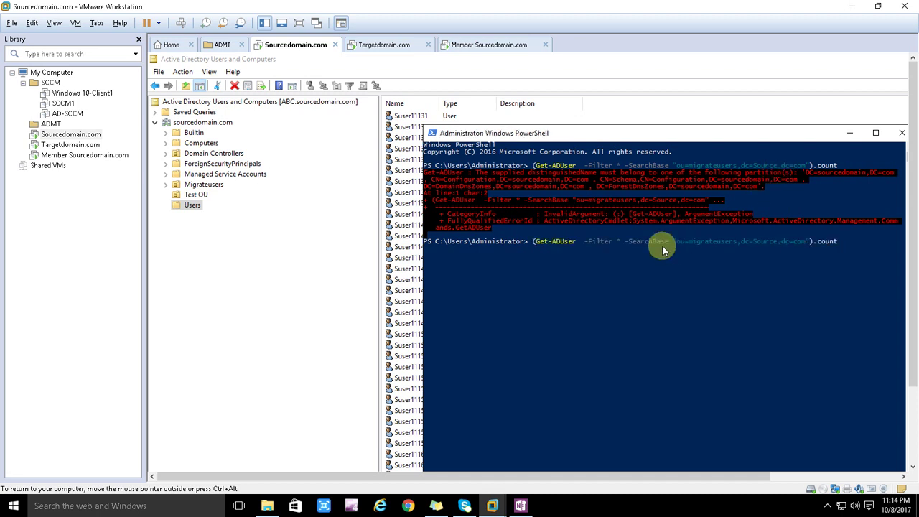
type("domain.")
key("Return")
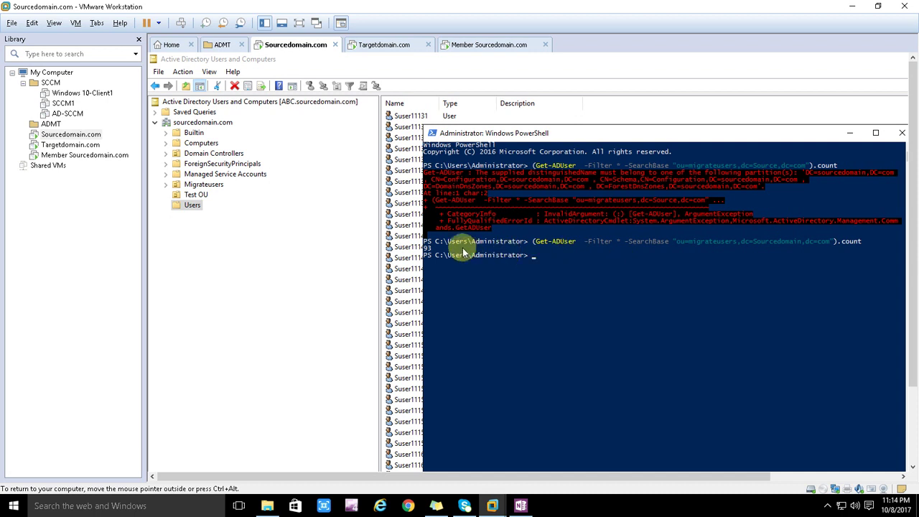
- Move the seven users Suser11123 through Suser11129 from the Users container into the Migrateusers OU
left_click(197, 205)
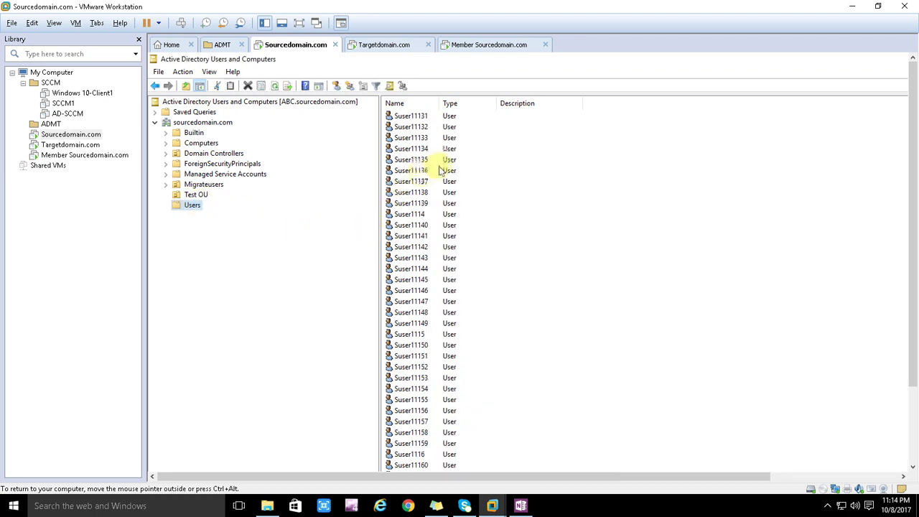
left_click(413, 117)
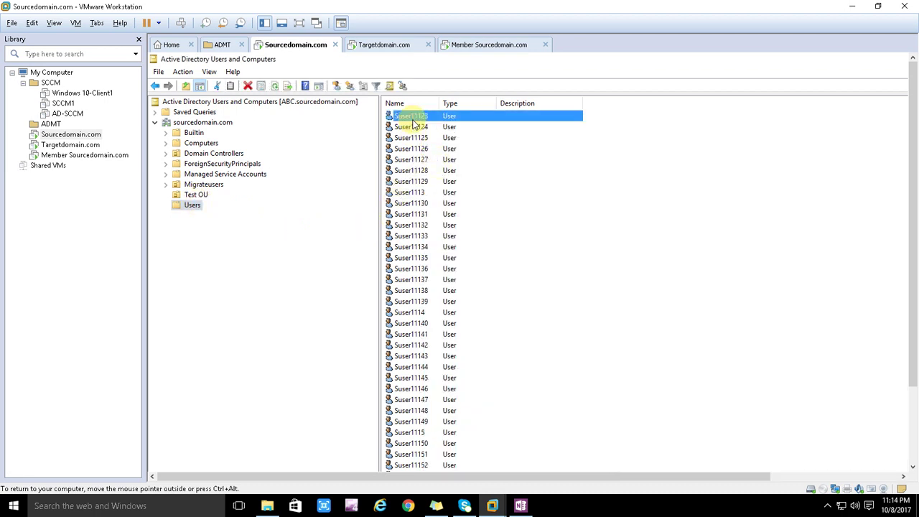
key("shift+Down")
key("shift+Down")
key("shift+Down")
key("shift+Down")
key("shift+Down")
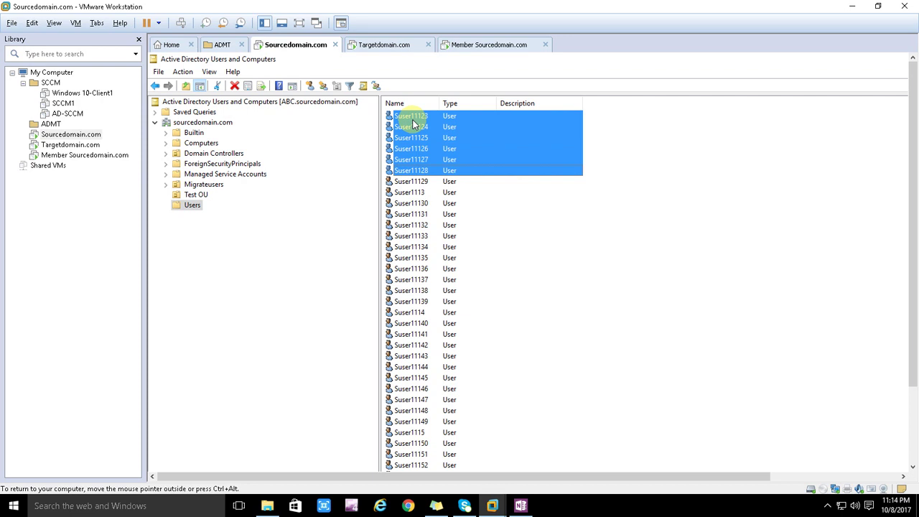
key("shift+Down")
right_click(426, 161)
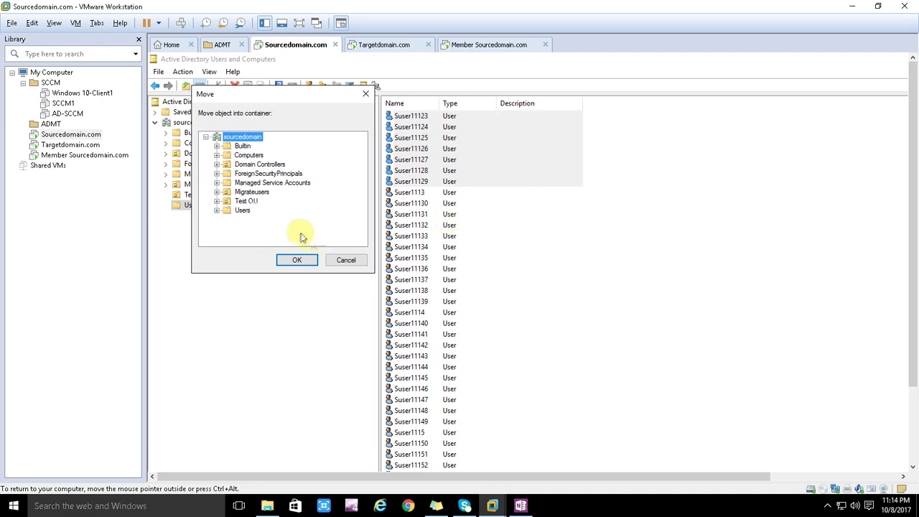
left_click(252, 192)
left_click(297, 260)
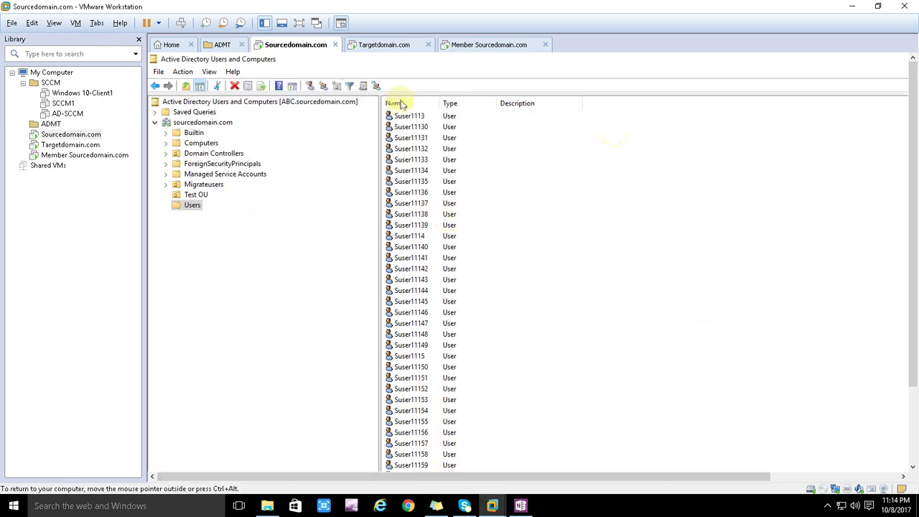
- Return the virtual machine to full screen and recount the users in the migrateusers OU with the previous PowerShell command
left_click(300, 23)
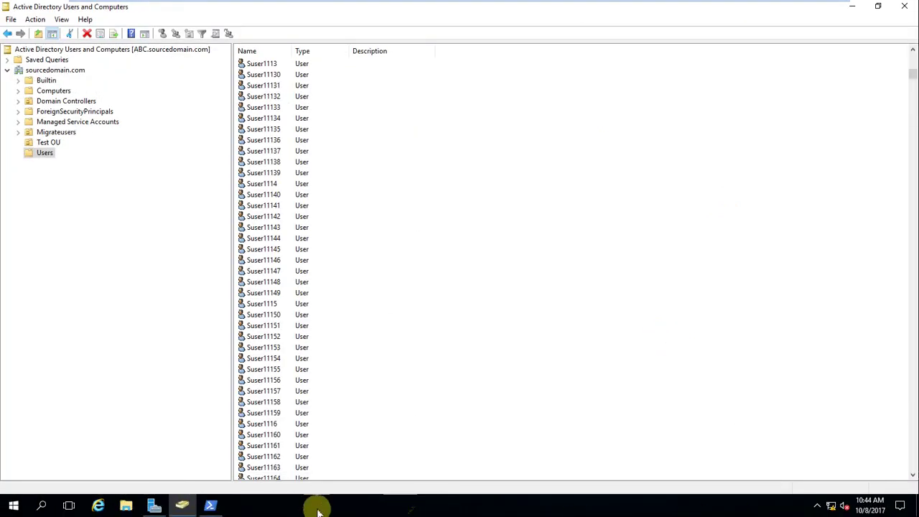
left_click(210, 506)
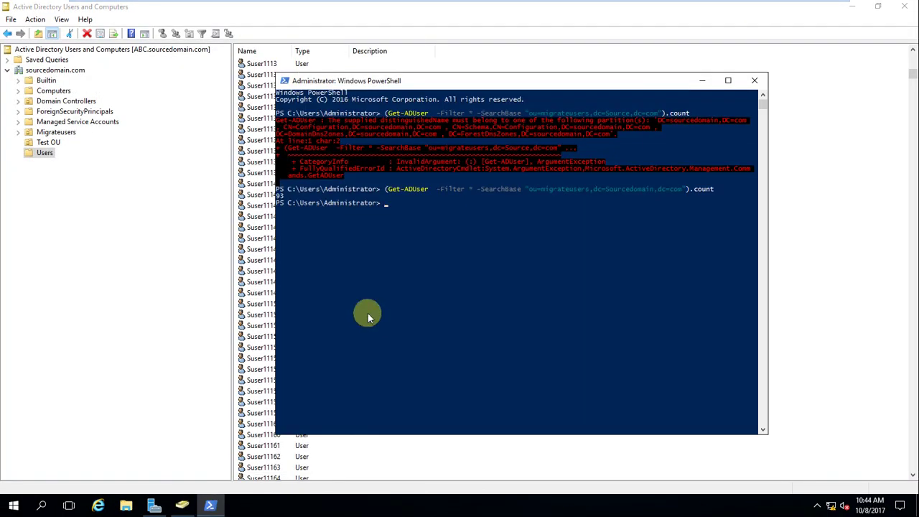
key("Up")
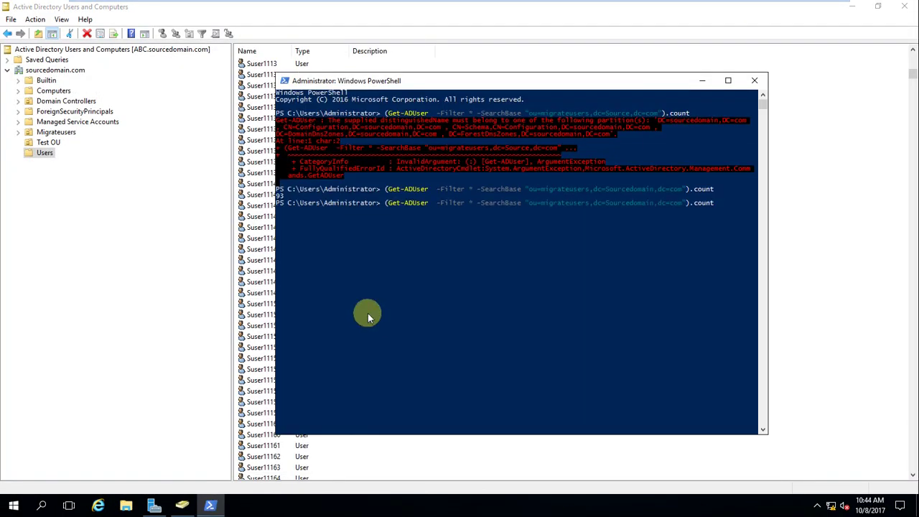
key("Return")
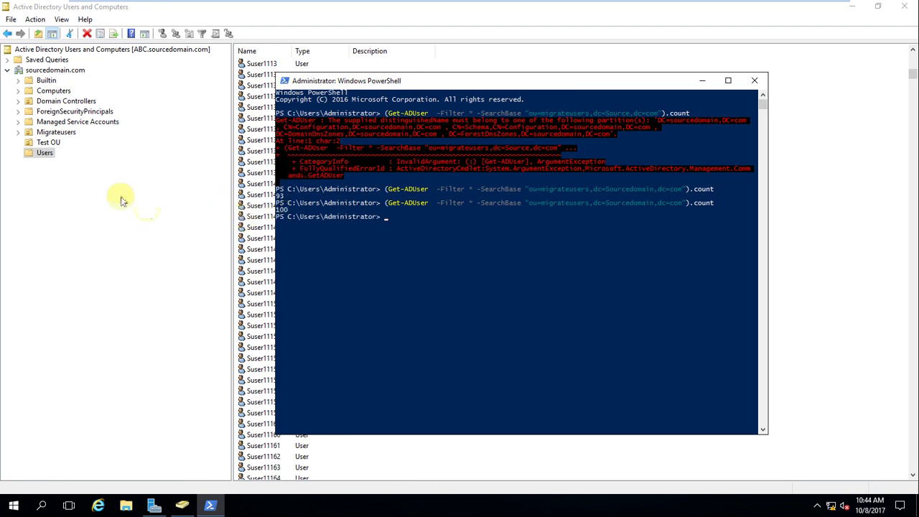
- Check which groups Suser11 in the Migrateusers OU is a member of, then close its properties
left_click(59, 133)
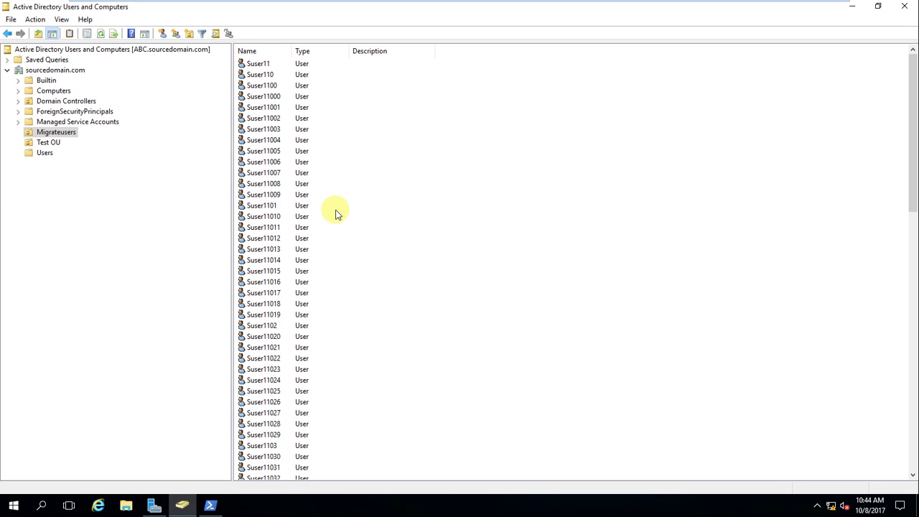
double_click(265, 66)
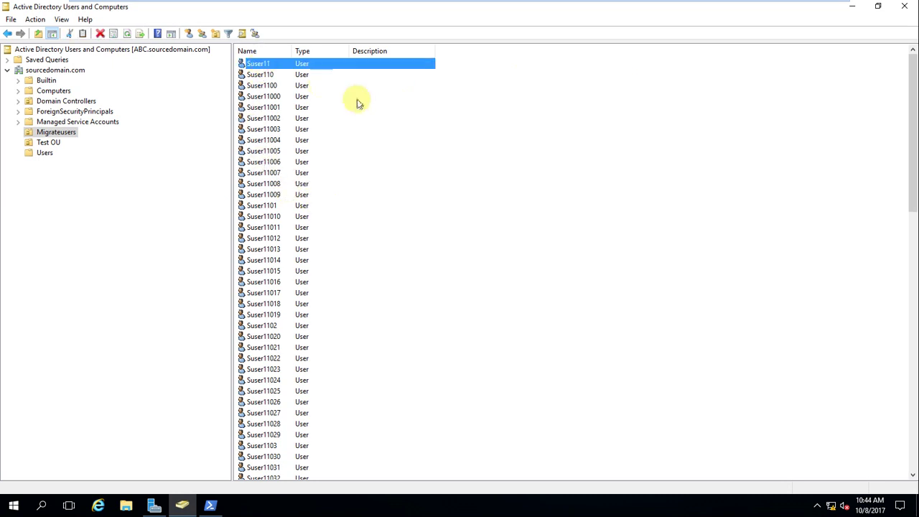
left_click(390, 121)
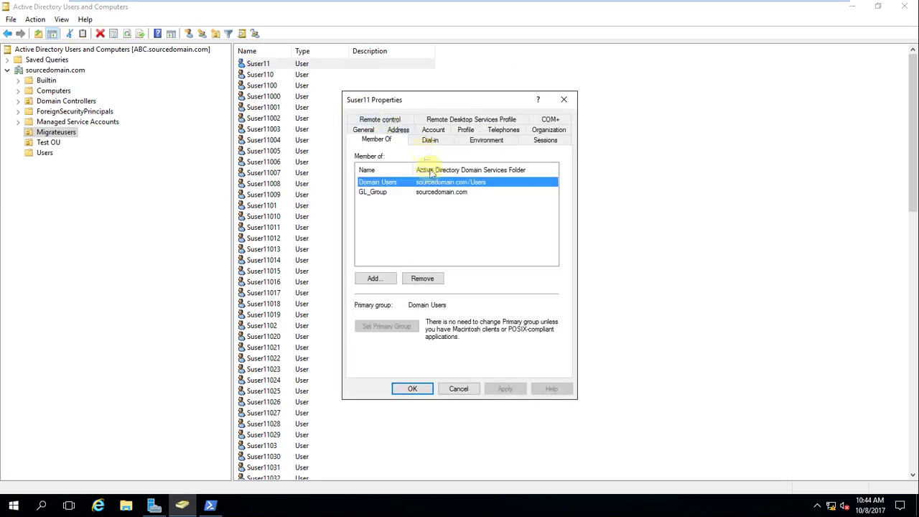
left_click(563, 99)
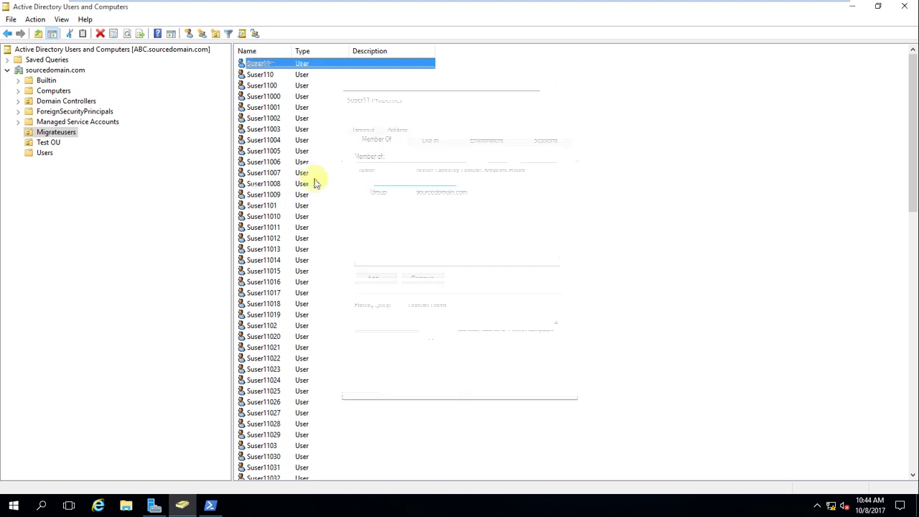
- Examine the shared account, address, profile and organization properties of users Suser11006 through Suser11011, then close them without changes
left_click(263, 174)
left_click(264, 205)
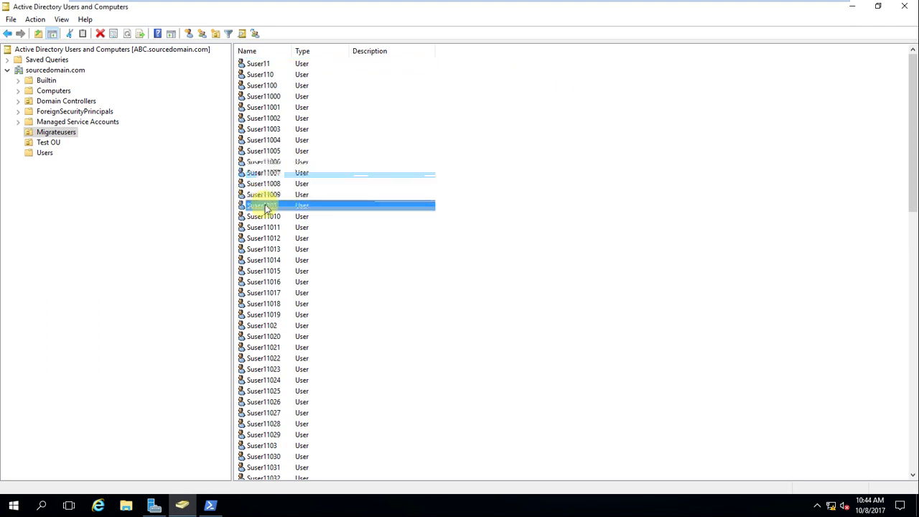
left_click(272, 164)
key("shift+Down")
key("shift+Down")
key("shift+Down")
key("shift+Down")
key("shift+Down")
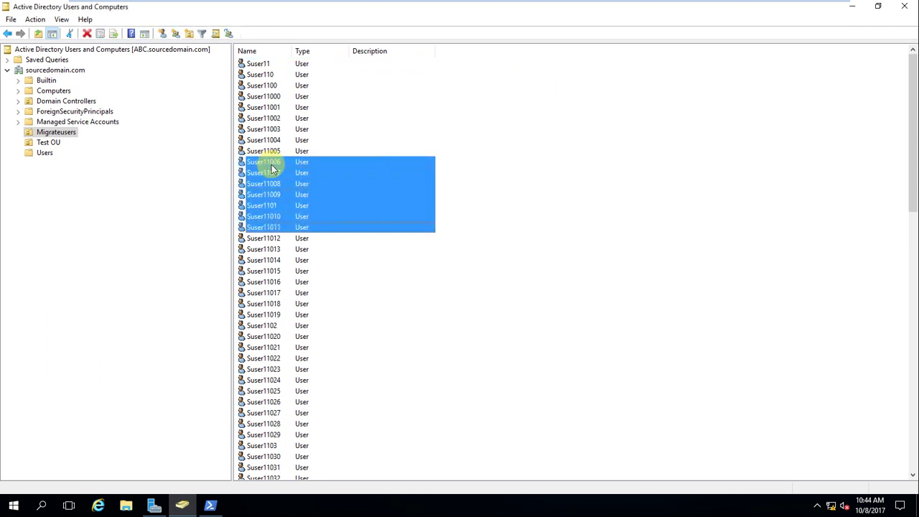
right_click(289, 186)
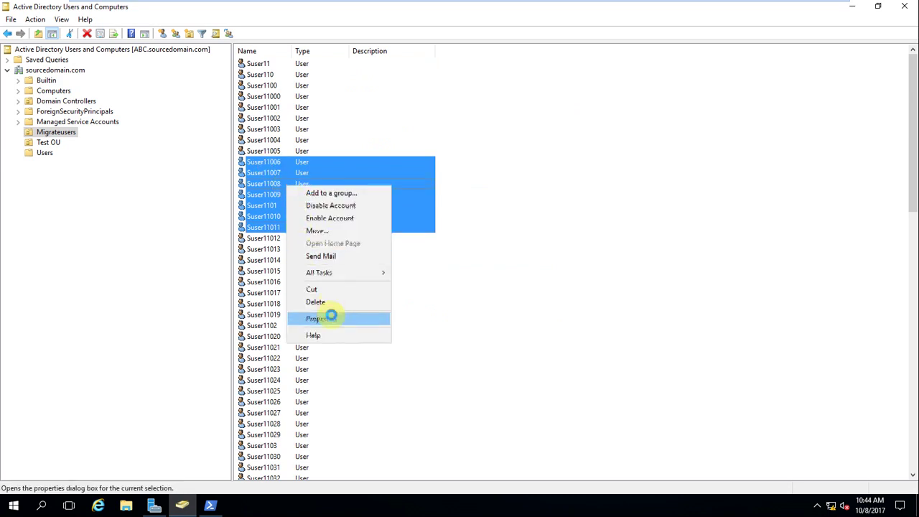
left_click(330, 317)
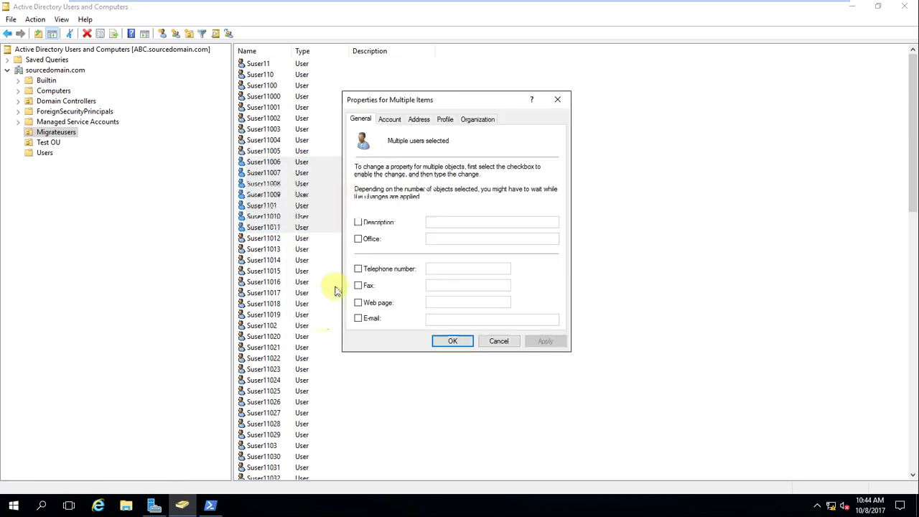
left_click(392, 120)
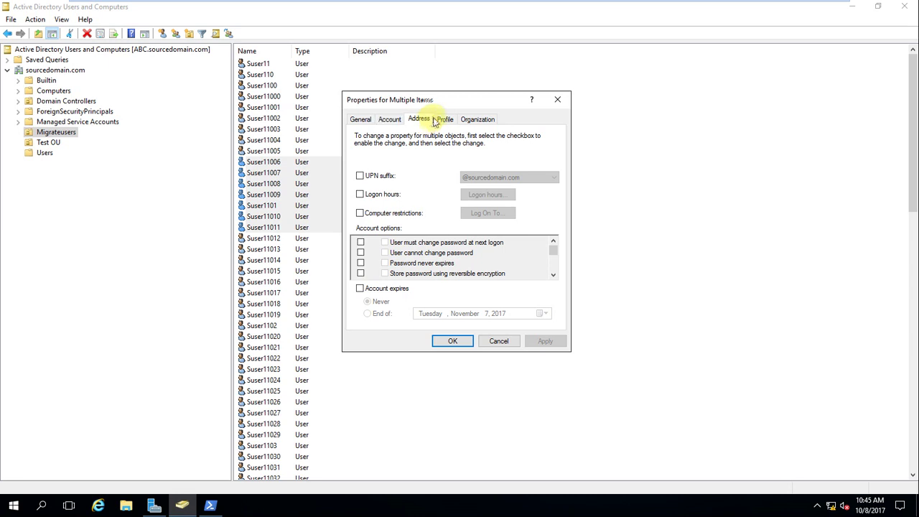
left_click(430, 119)
left_click(445, 119)
left_click(477, 119)
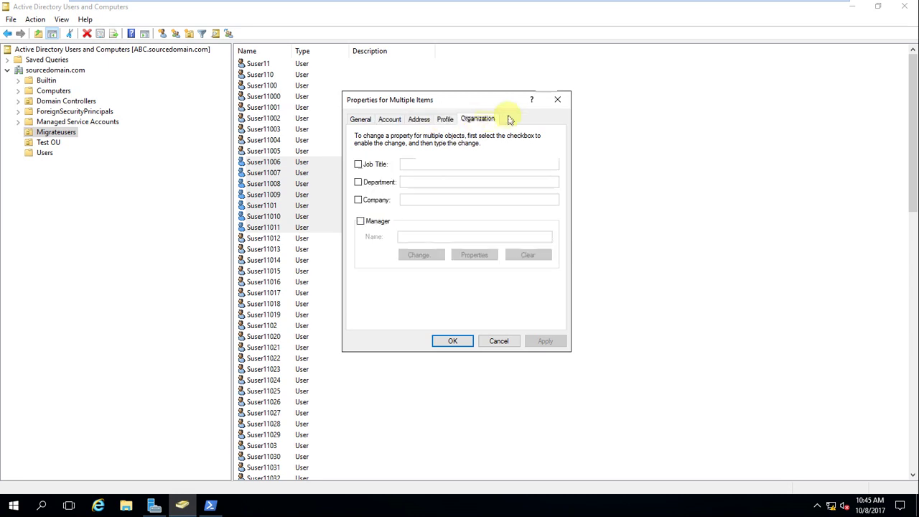
left_click(558, 100)
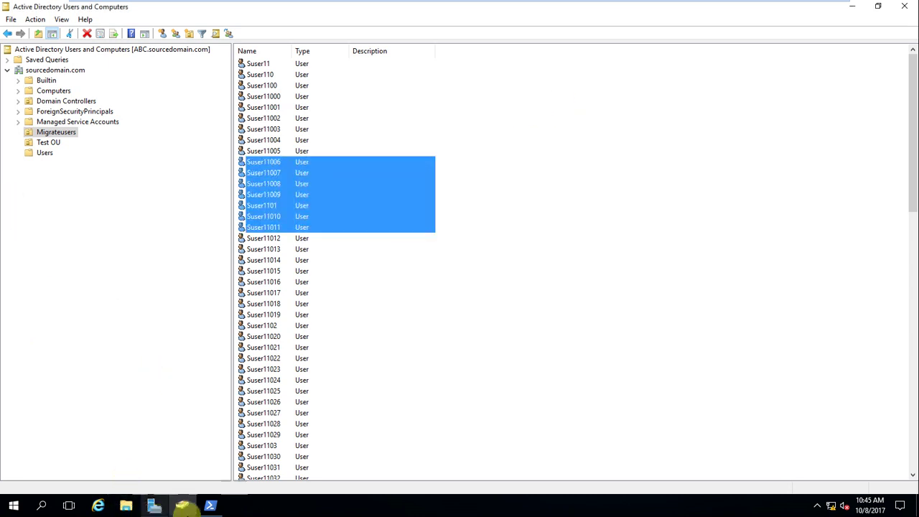
- Switch to the Targetdomain.com machine and start ADMT's User Account Migration Wizard, keeping sourcedomain.com as the source, up to the user selection page
mouse_move(550, 6)
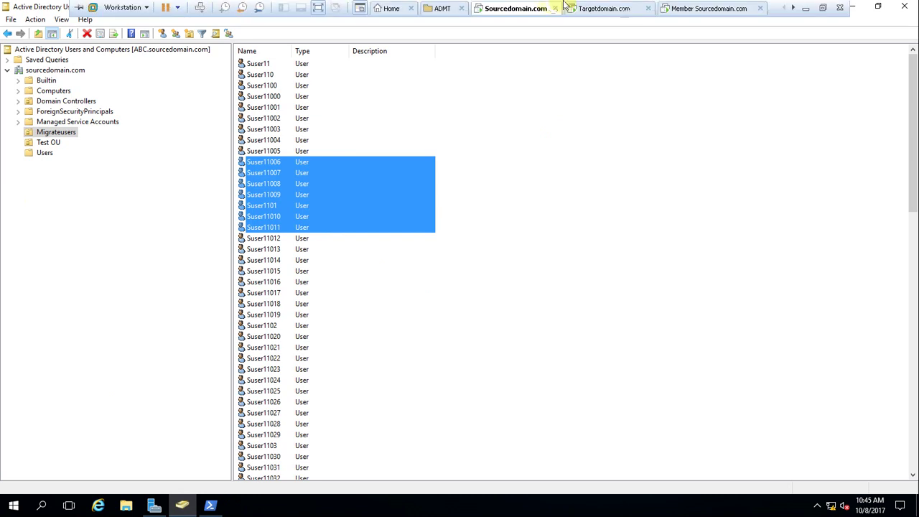
left_click(605, 7)
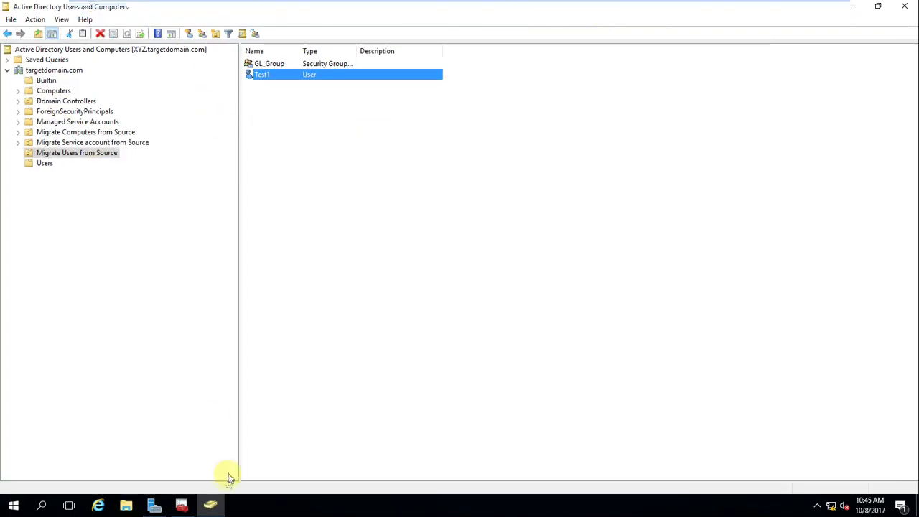
left_click(183, 506)
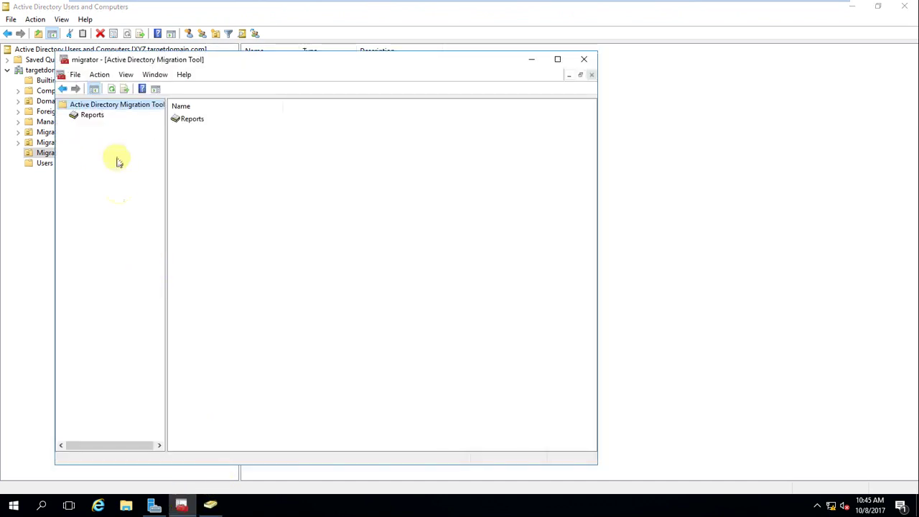
right_click(94, 108)
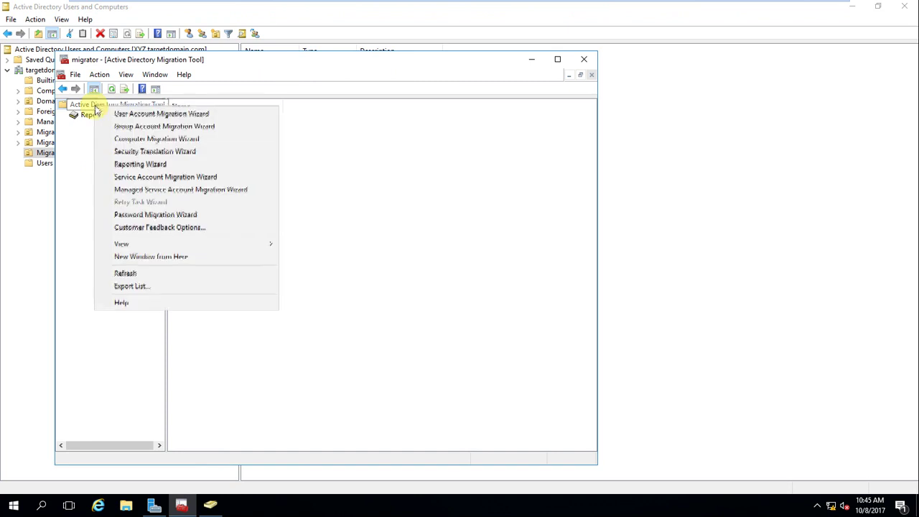
left_click(145, 117)
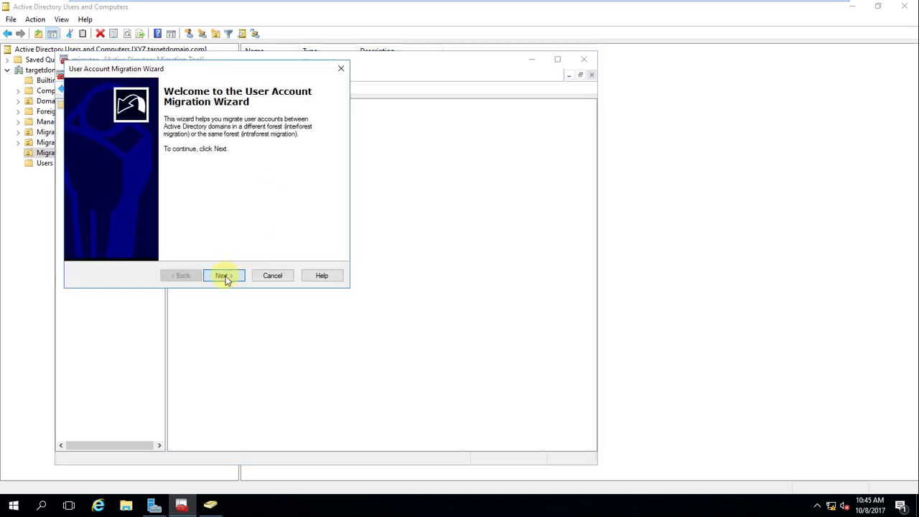
left_click(225, 278)
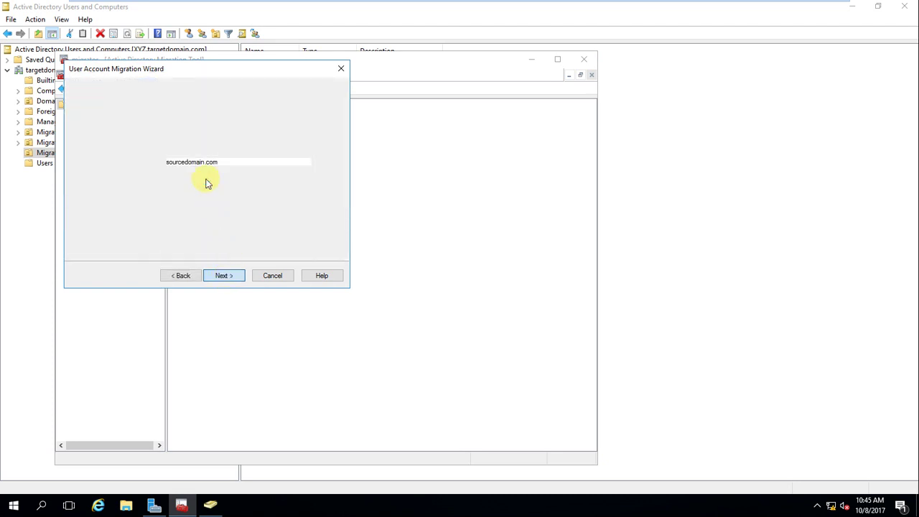
left_click(225, 277)
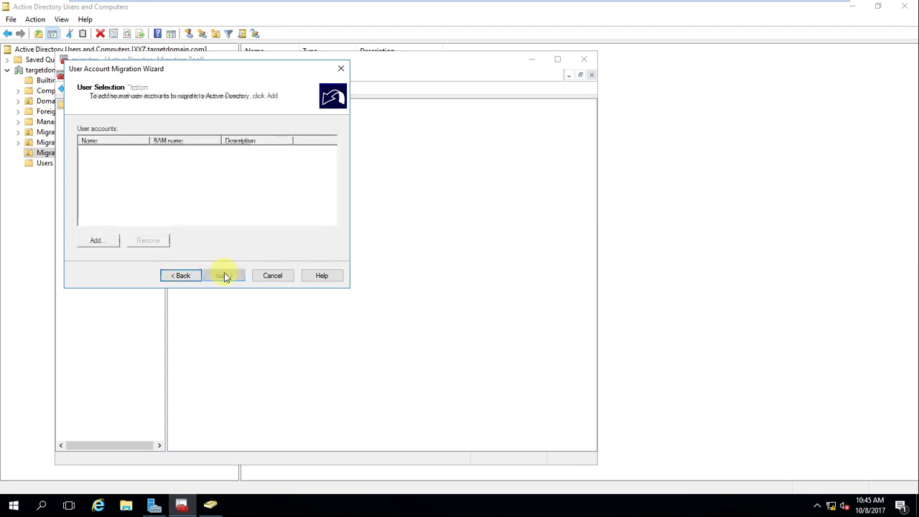
- Start adding user accounts to the migration and set the search location to the Migrateusers OU of sourcedomain.com
left_click(117, 242)
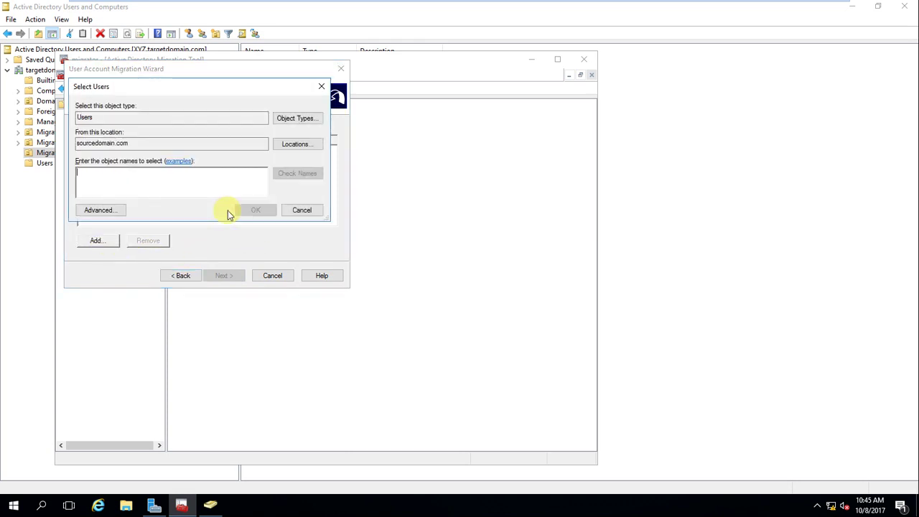
left_click(308, 143)
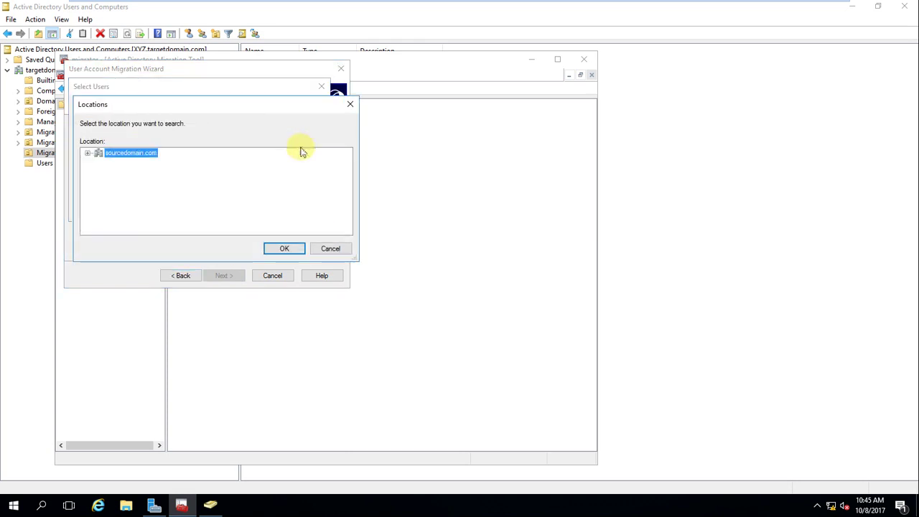
left_click(88, 154)
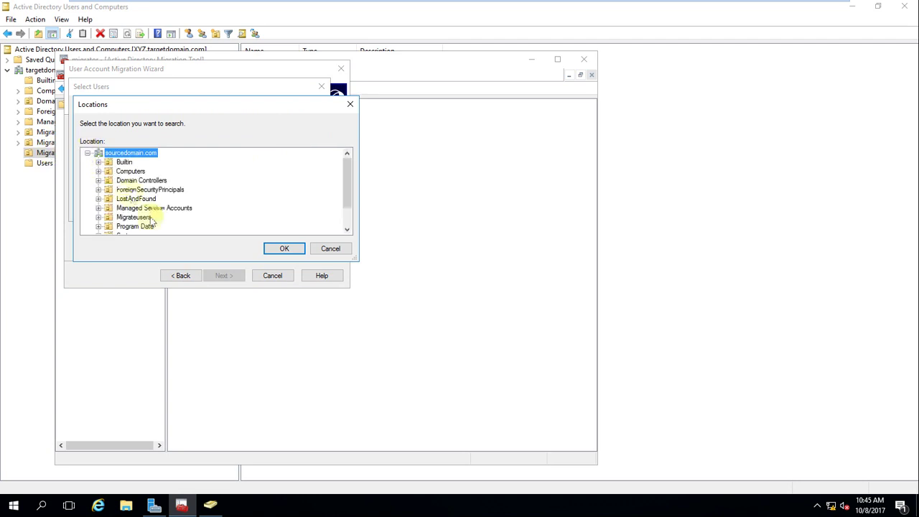
left_click(134, 217)
left_click(269, 248)
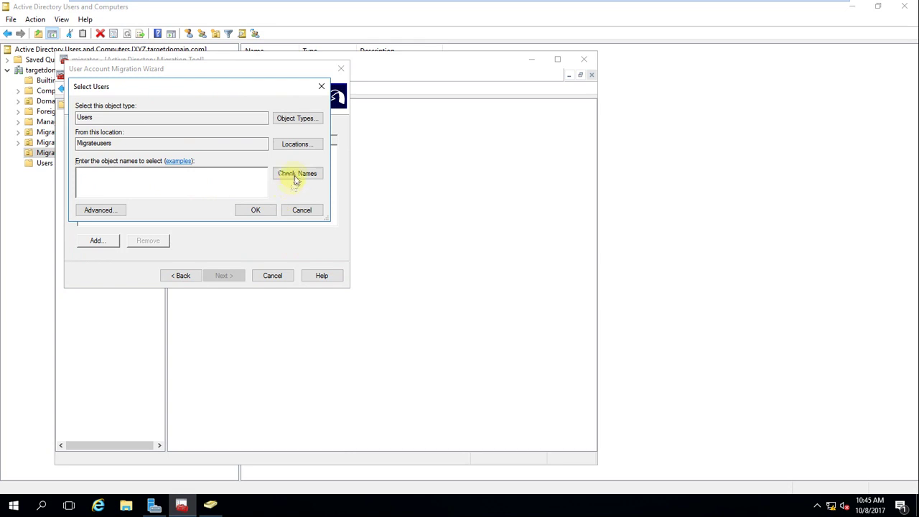
- Search the Migrateusers OU for all users, select every Suser account found and add them to the migration's user selection
left_click(100, 210)
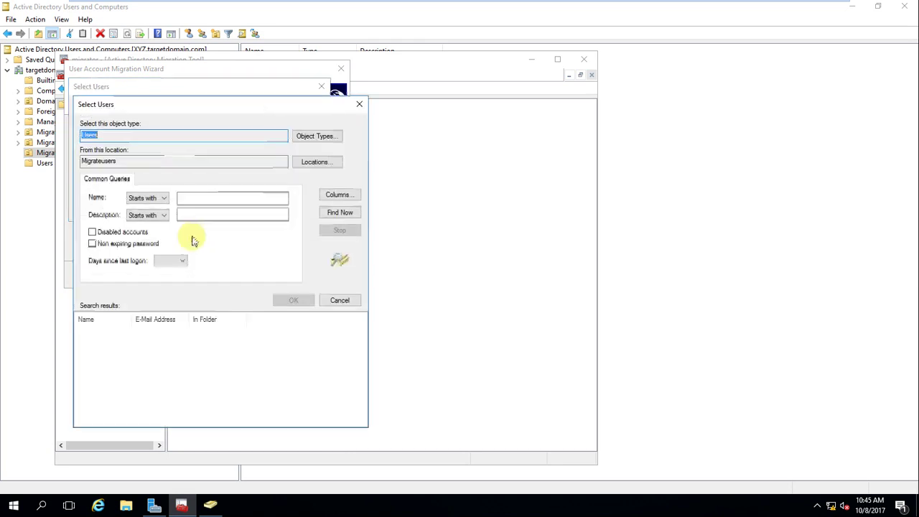
left_click(345, 219)
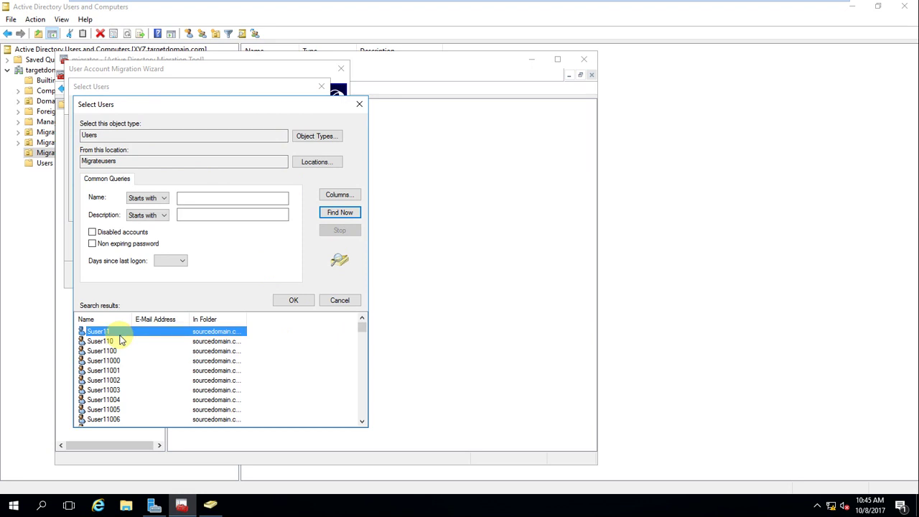
key("shift+Down")
key("shift+Down")
key("shift+Down")
key("shift+Down")
key("shift+Down")
key("shift+Down")
key("shift+Down")
key("shift+Down")
key("shift+Down")
key("shift+Down")
key("shift+Down")
key("shift+Down")
key("shift+Down")
key("shift+Down")
key("shift+Down")
key("shift+Down")
key("shift+Down")
key("shift+Down")
key("shift+Down")
key("shift+Down")
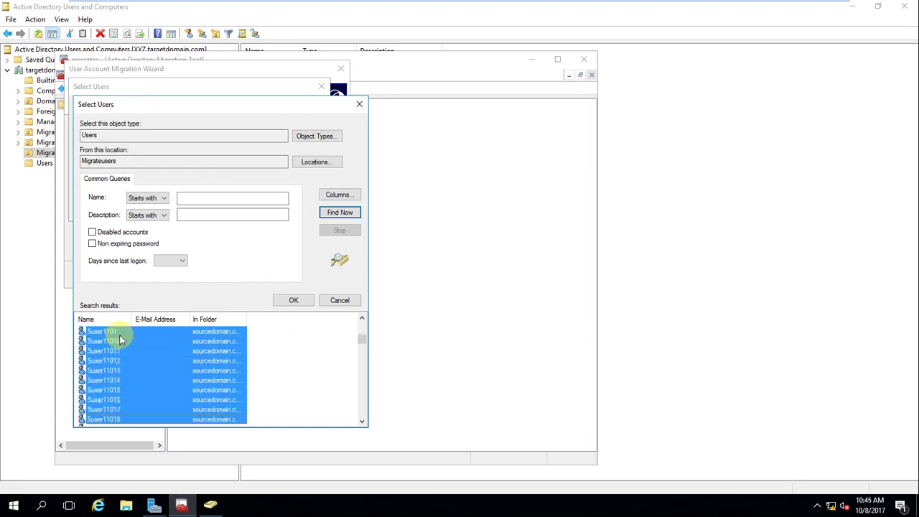
key("shift+Down")
key("shift+Down")
key("shift+Down")
key("shift+Down")
key("shift+Down")
key("shift+Down")
key("shift+Down")
key("shift+Down")
key("shift+Down")
key("shift+Down")
key("shift+Down")
key("shift+Down")
key("shift+Down")
key("shift+Down")
key("shift+Down")
key("shift+Down")
key("shift+Down")
key("shift+Down")
key("shift+Down")
key("shift+Down")
key("Return")
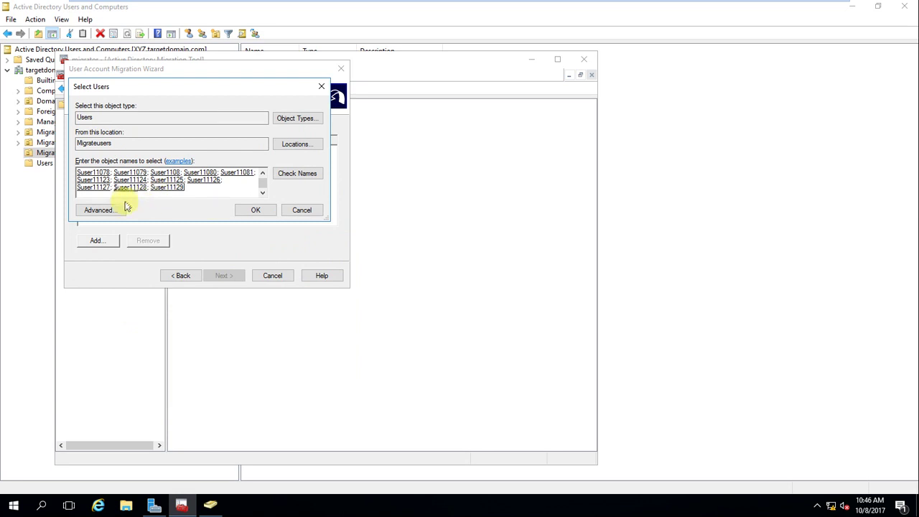
left_click(267, 212)
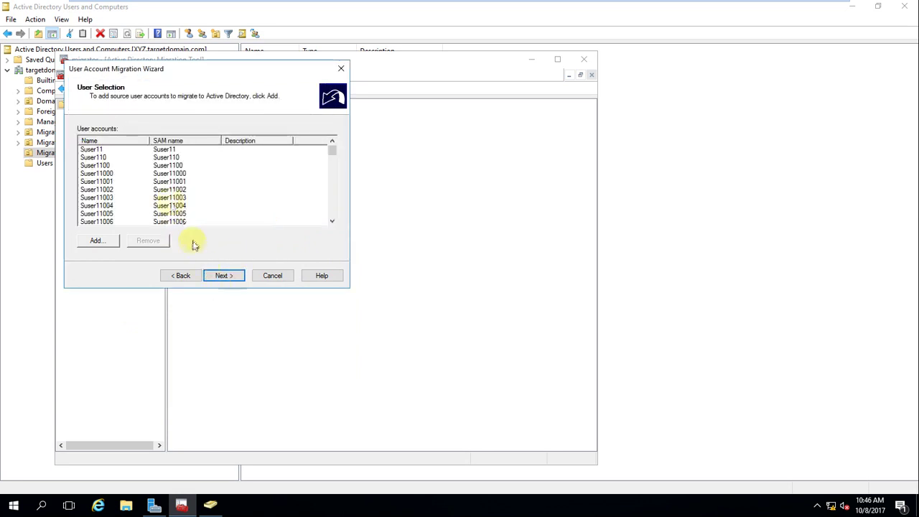
- Accept the Migrate Users from Source target OU and the Migrate passwords option with ABC.sourcedomain.com as password source DC
left_click(226, 280)
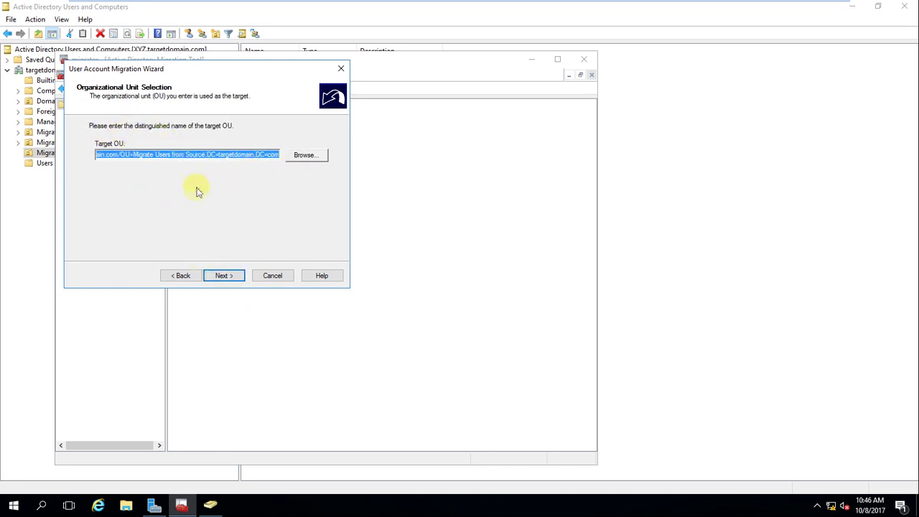
left_click(227, 279)
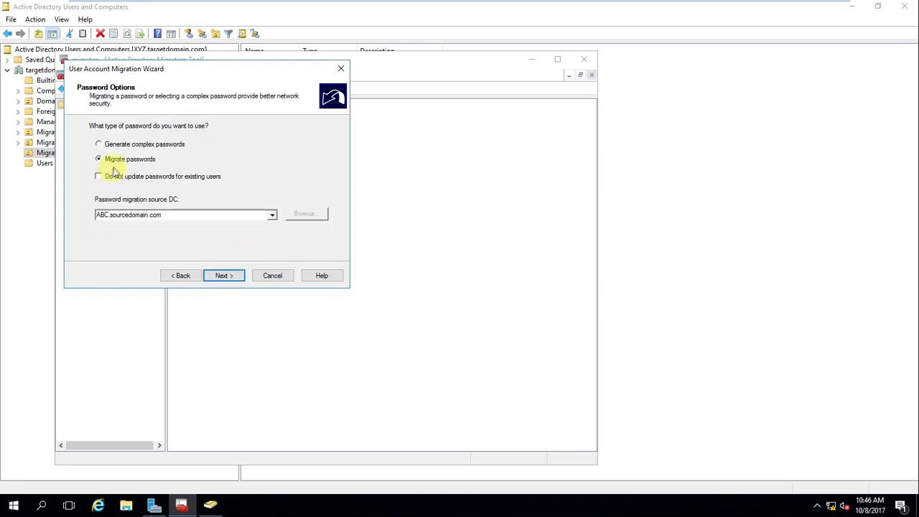
left_click(228, 277)
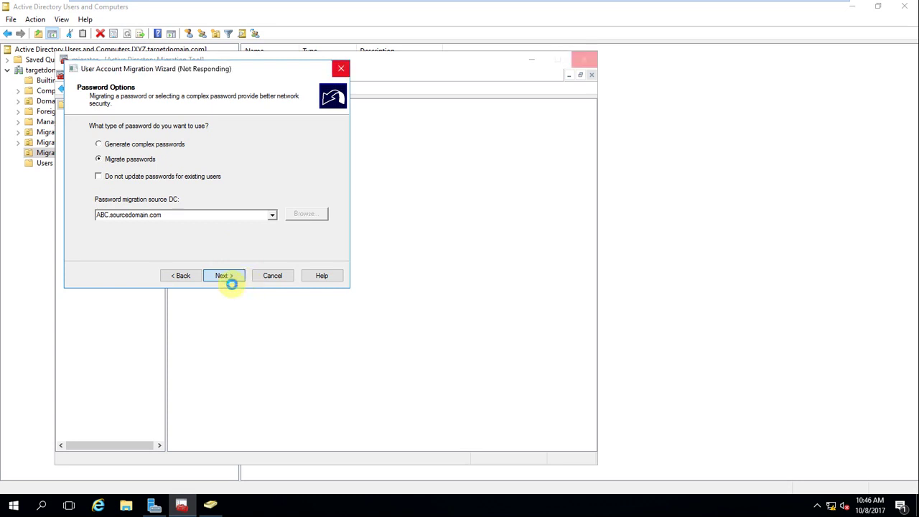
- Switch to the Sourcedomain.com machine, open the Services console and check the status of the Password Export Server Service
left_click(517, 10)
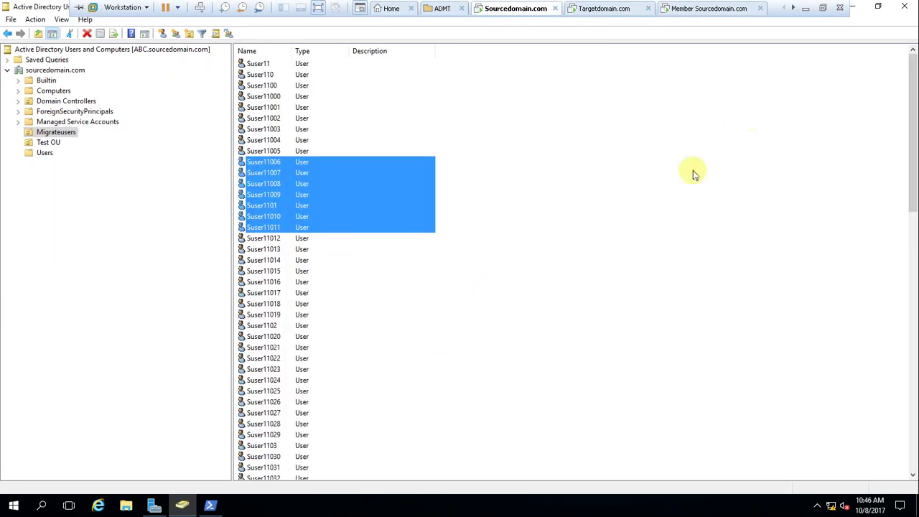
left_click(182, 505)
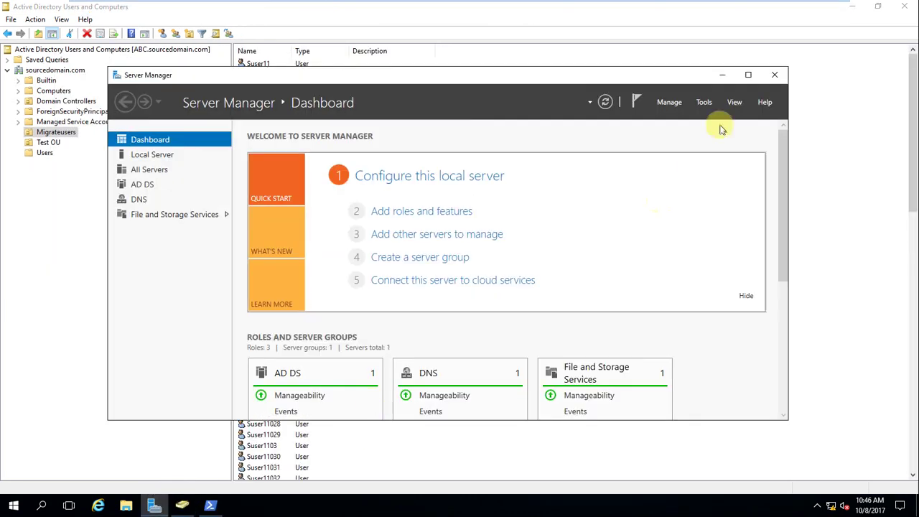
left_click(704, 103)
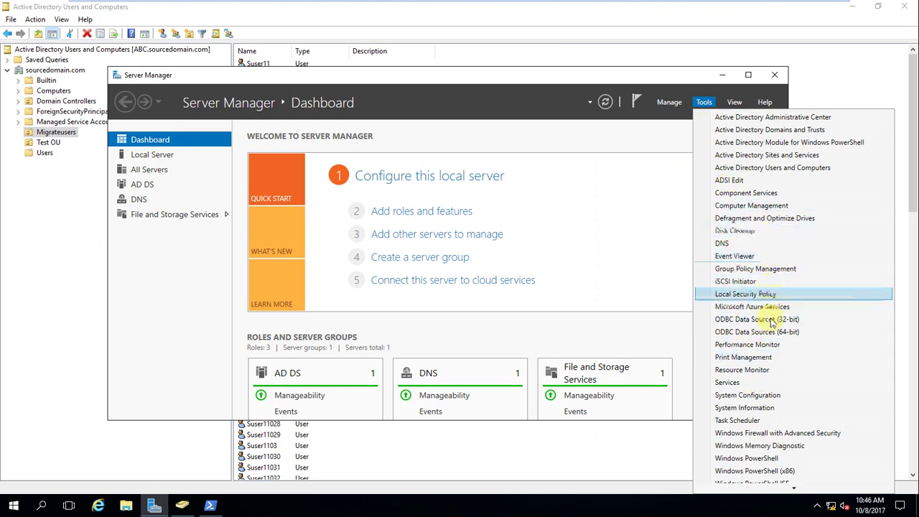
left_click(753, 386)
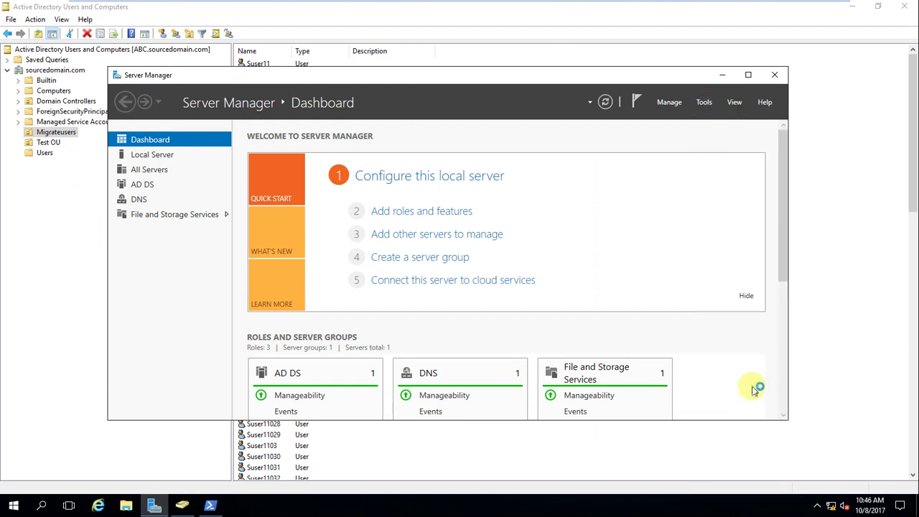
mouse_move(392, 5)
left_click(612, 11)
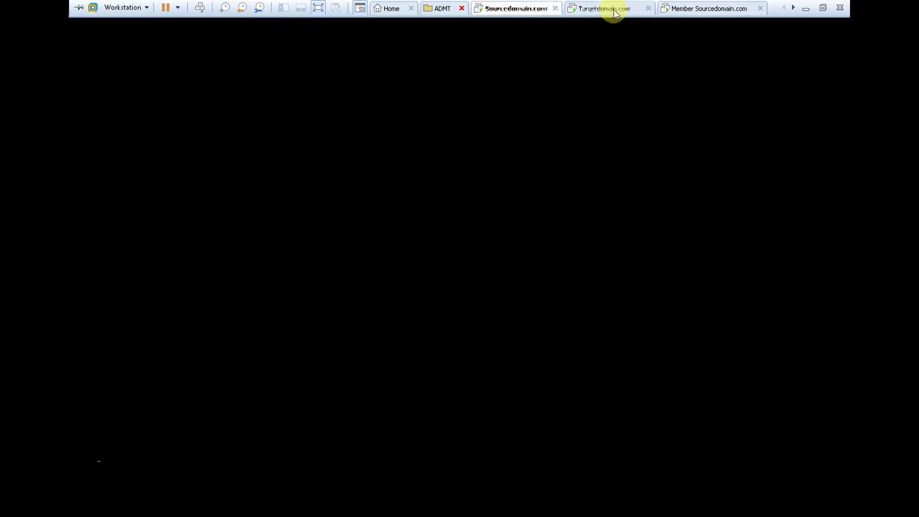
left_click(514, 9)
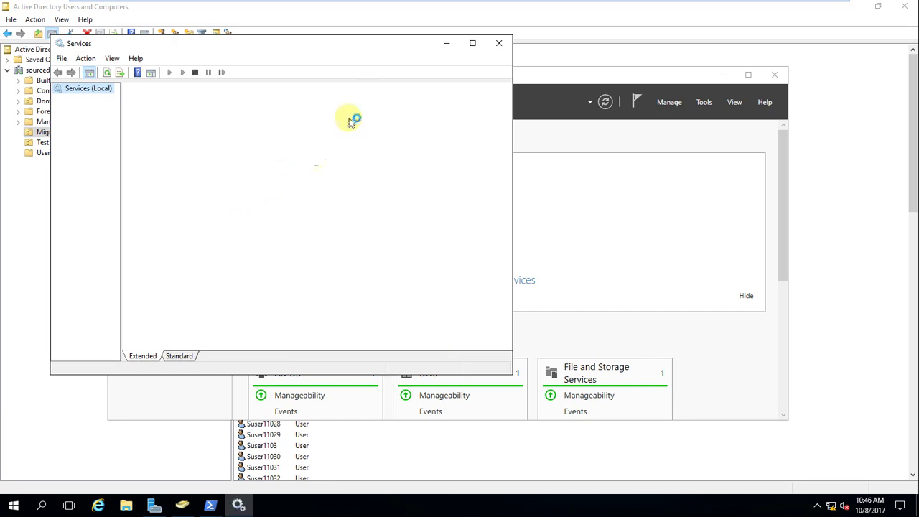
left_click(474, 45)
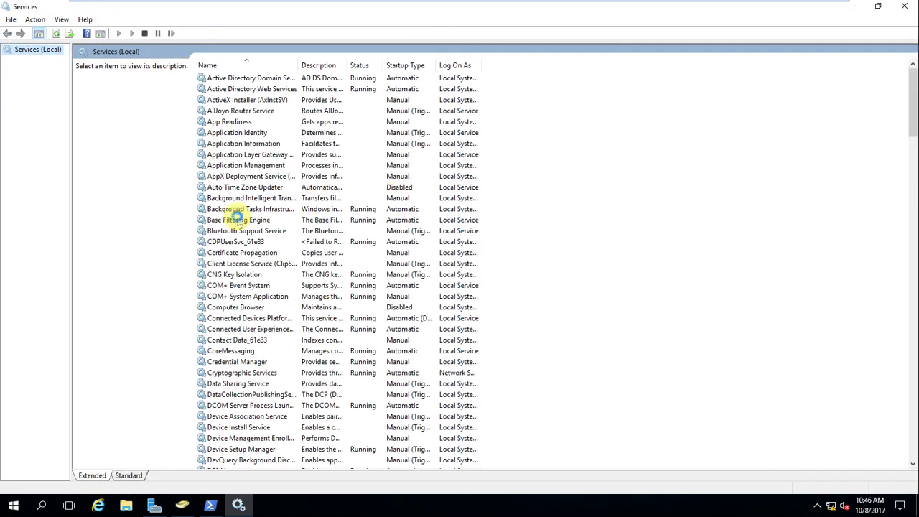
left_click(237, 219)
key("p")
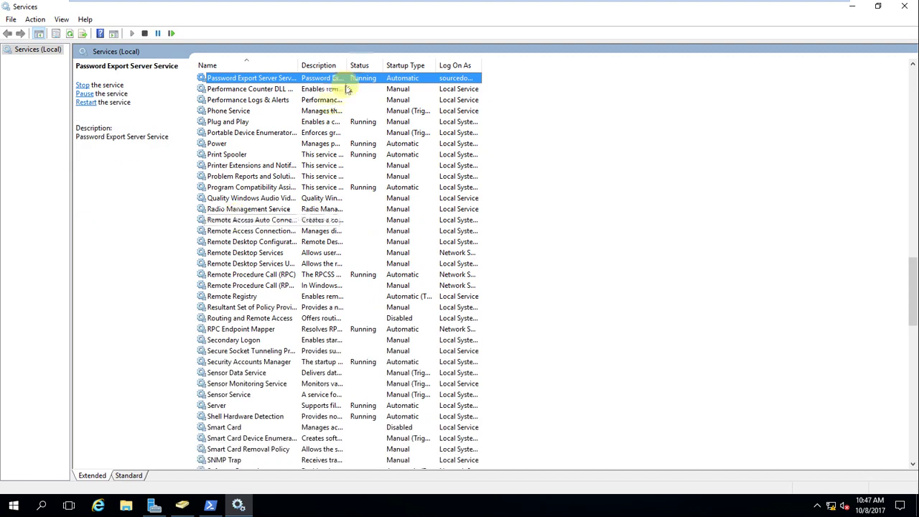
- Return to the Targetdomain.com machine and accept Target same as source with user SIDs migrated to the target domain
mouse_move(574, 4)
left_click(645, 9)
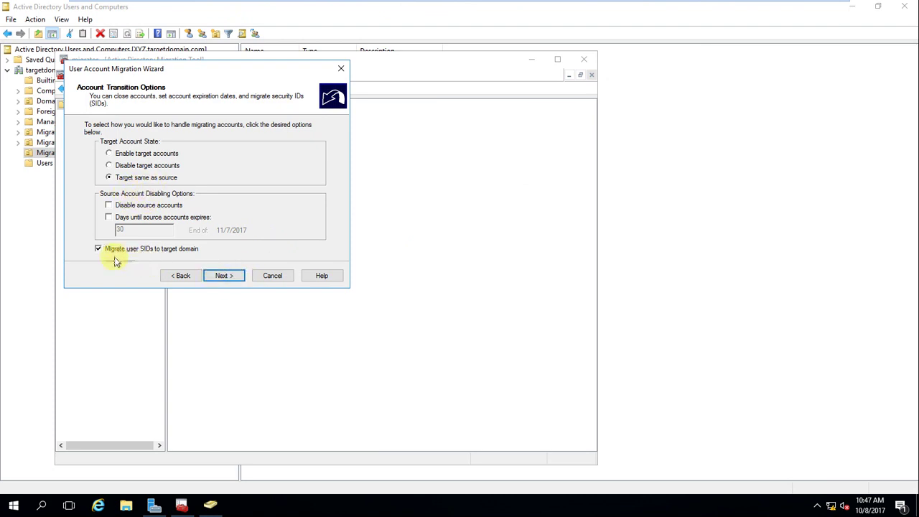
left_click(223, 276)
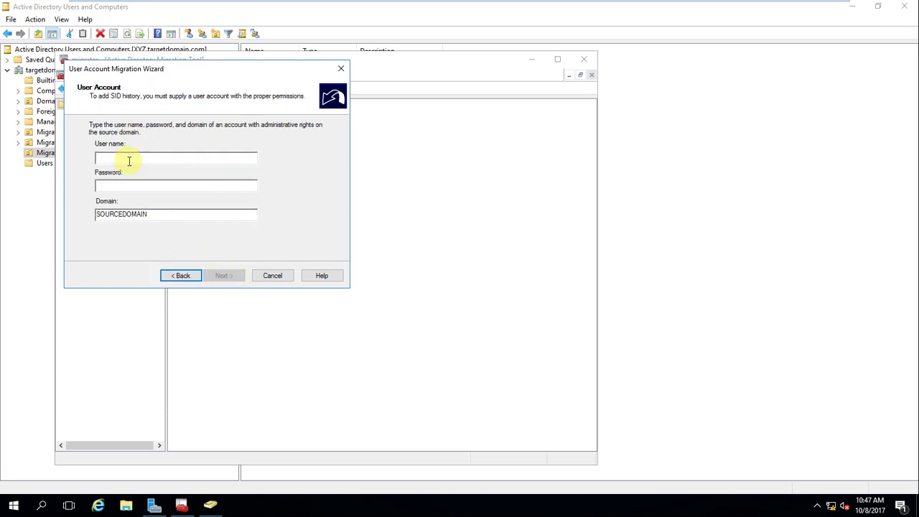
type("a")
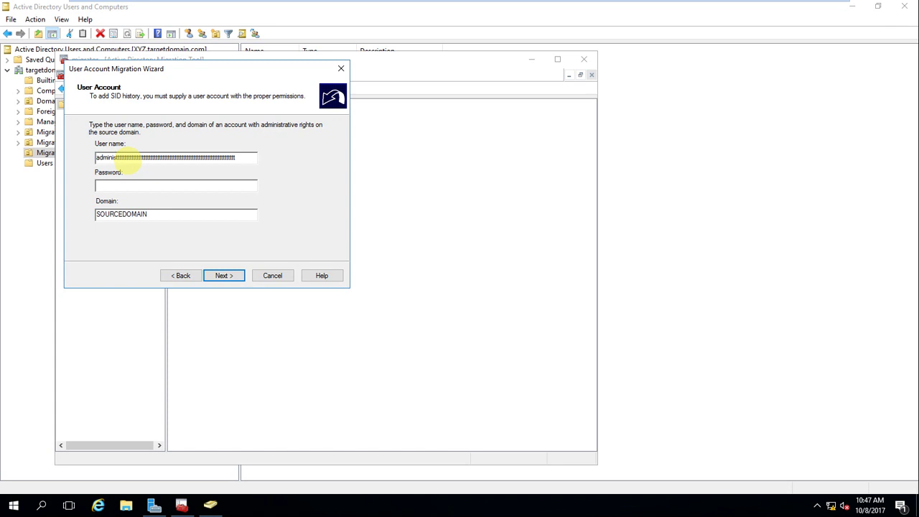
key("BackSpace")
key("BackSpace")
key("BackSpace")
key("BackSpace")
key("BackSpace")
key("BackSpace")
key("BackSpace")
key("BackSpace")
key("BackSpace")
key("BackSpace")
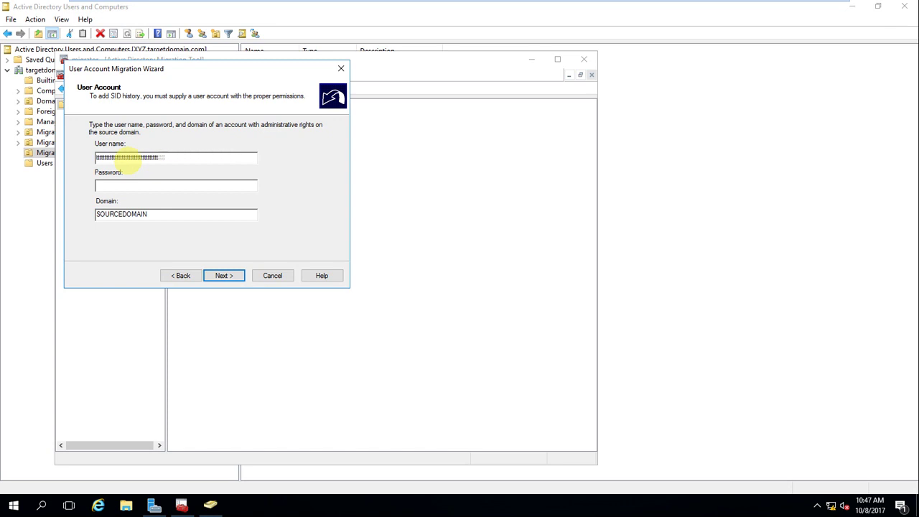
key("BackSpace")
key("BackSpace")
key("BackSpace")
key("BackSpace")
key("BackSpace")
key("BackSpace")
key("BackSpace")
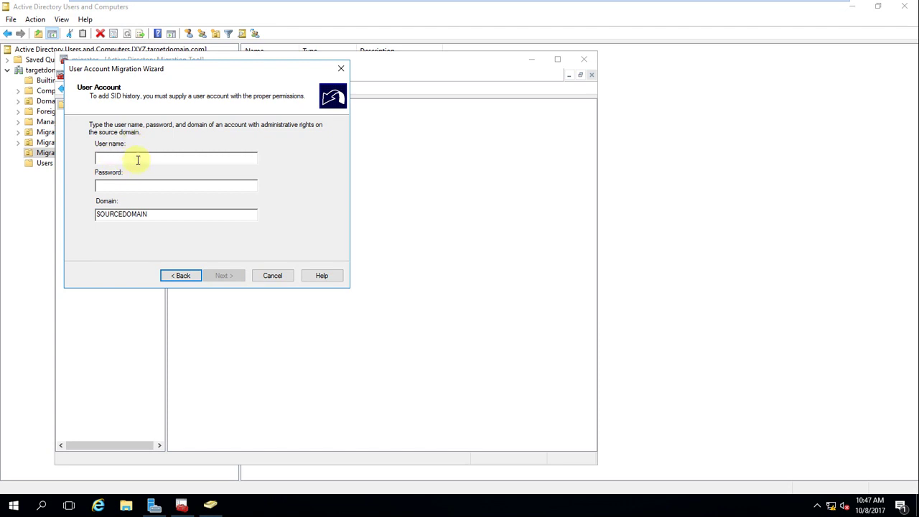
- Supply the source domain administrator's user name and password, and accept migrating associated user groups and fixing users' group memberships
type("A")
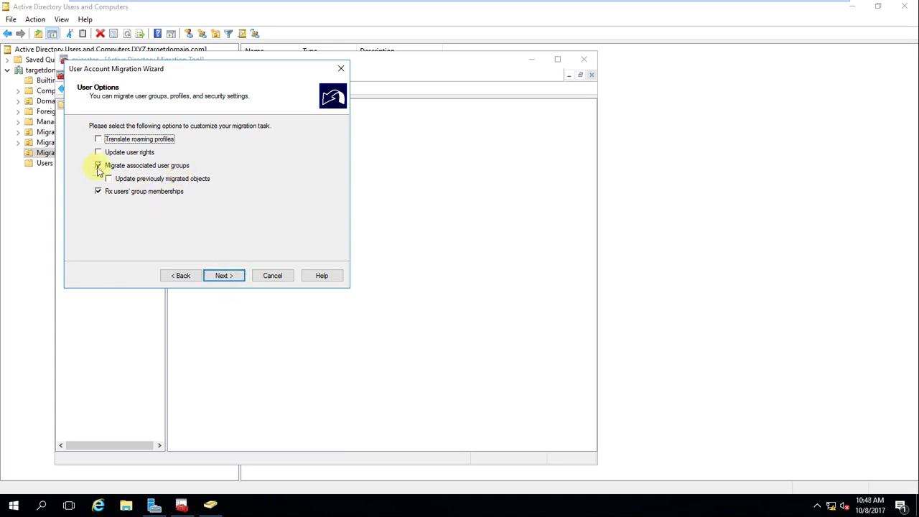
left_click(225, 276)
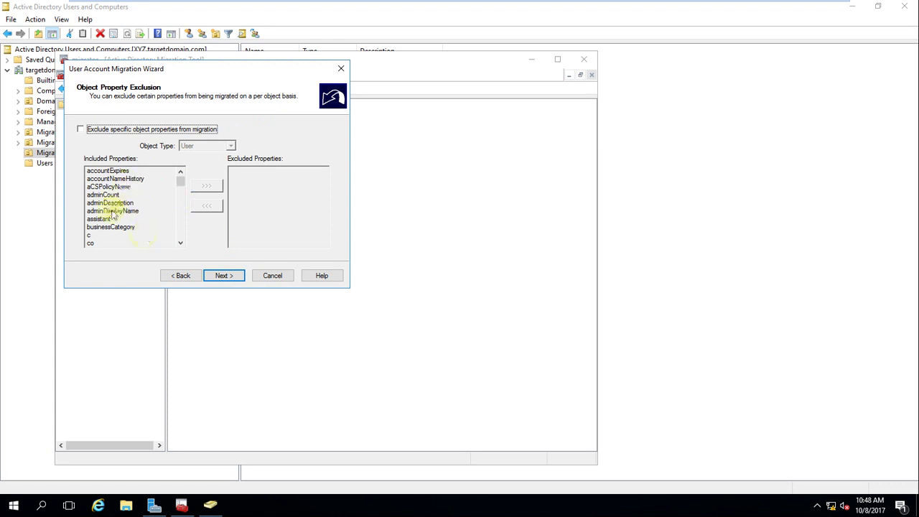
- Exclude no object properties, keep conflicting source objects from being migrated, and finish the wizard to run the user migration
left_click(232, 278)
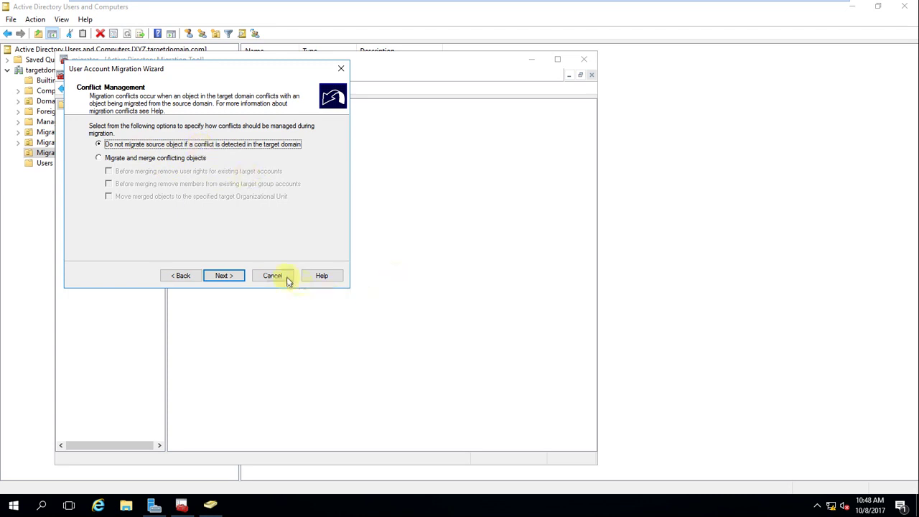
left_click(237, 276)
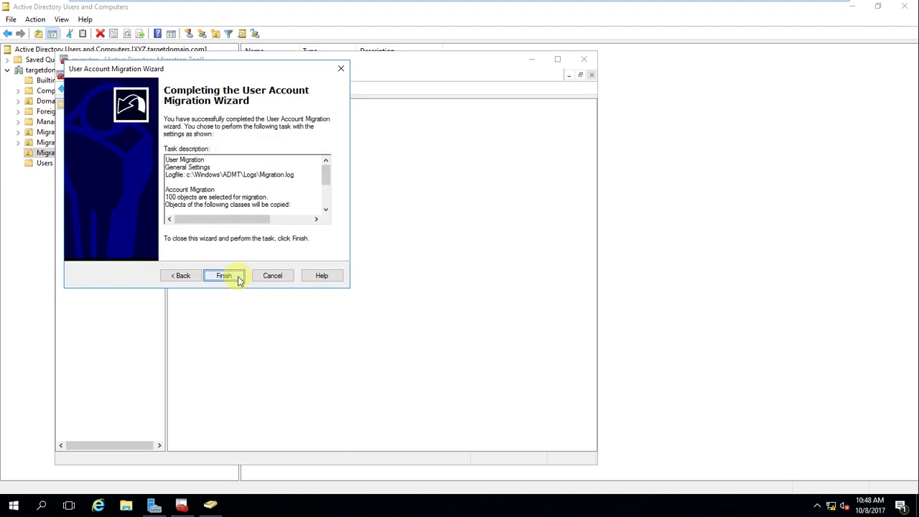
left_click(239, 280)
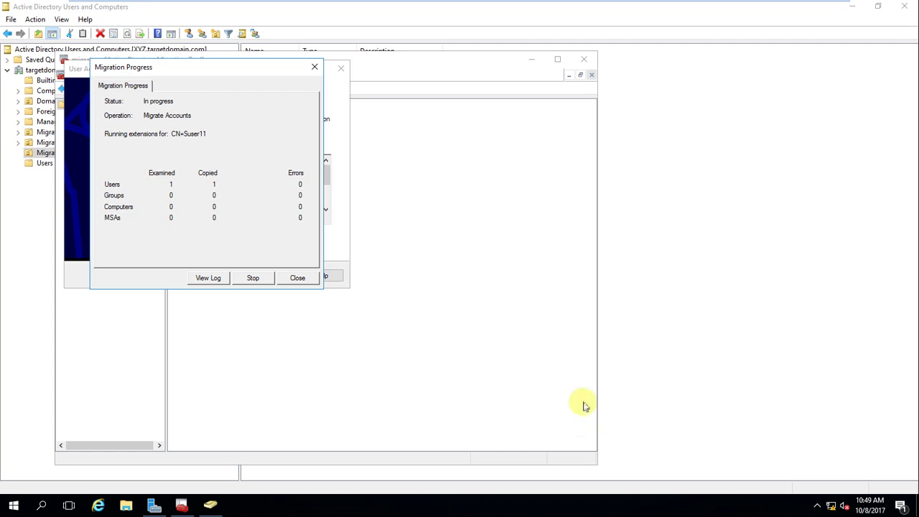
left_click(817, 506)
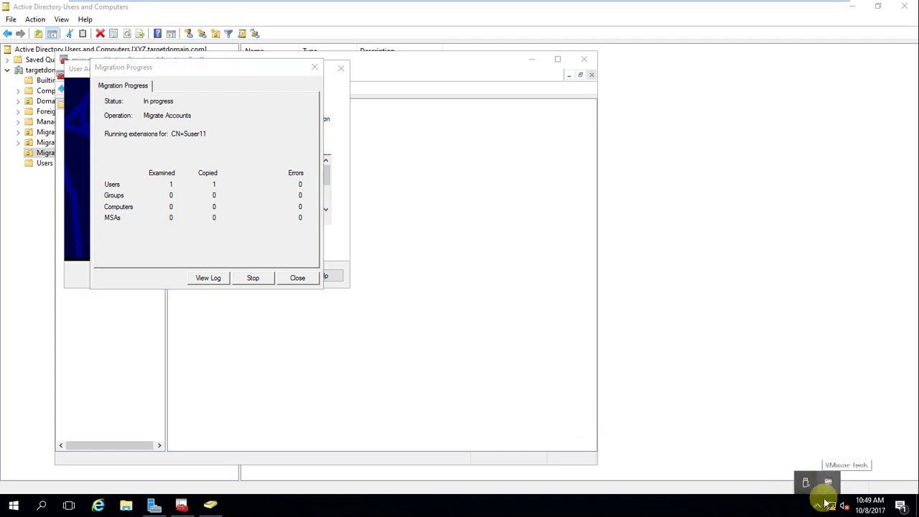
left_click(818, 506)
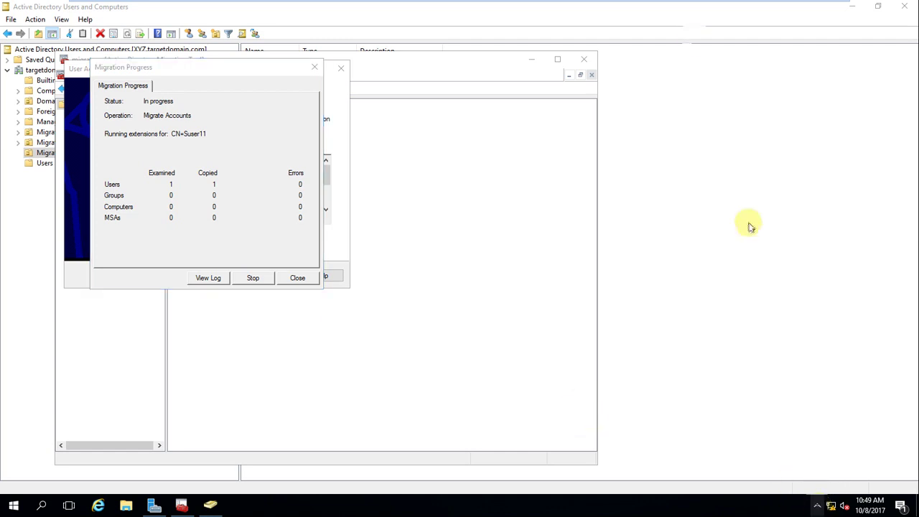
mouse_move(733, 6)
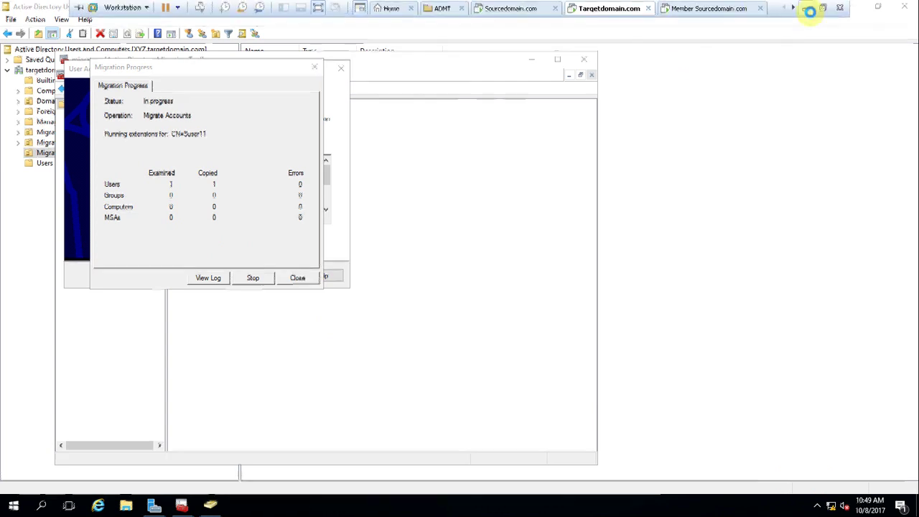
left_click(808, 8)
left_click(828, 506)
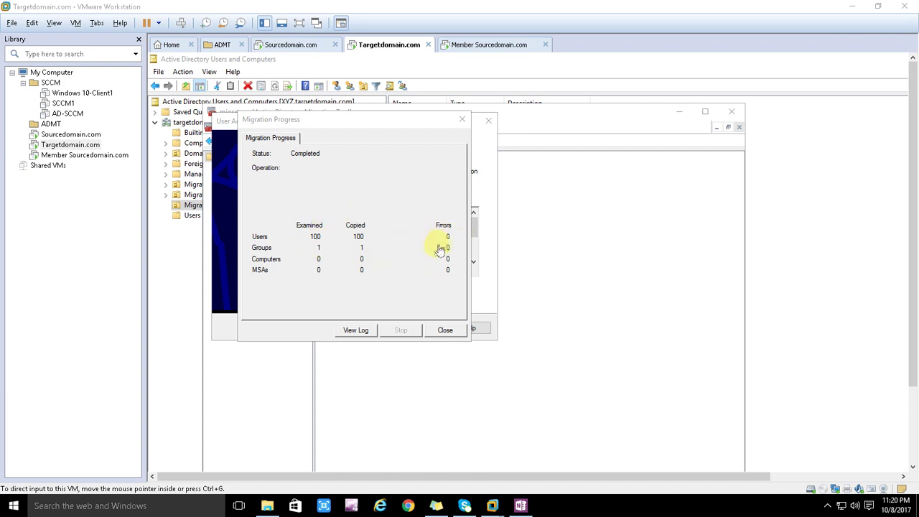
- Open the migration log and review the source and target domain settings and the users' creation, SID history and password copy entries
left_click(353, 331)
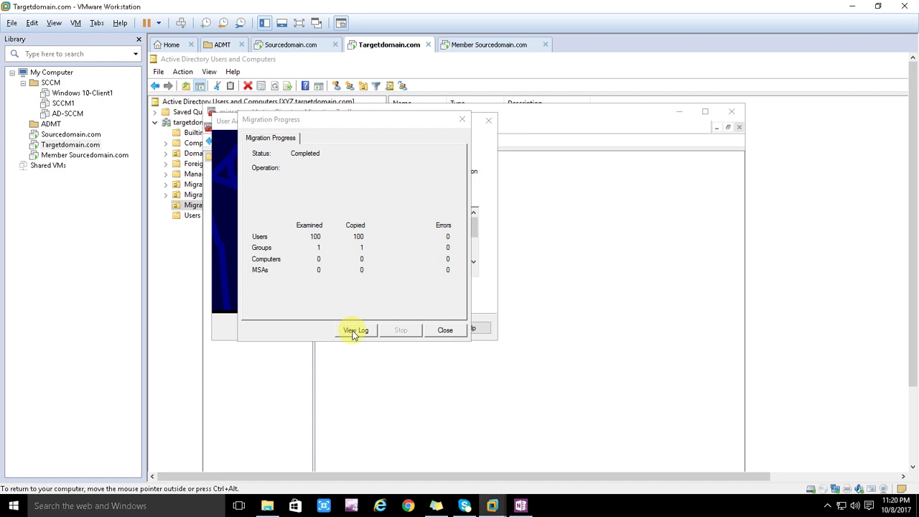
left_click(356, 332)
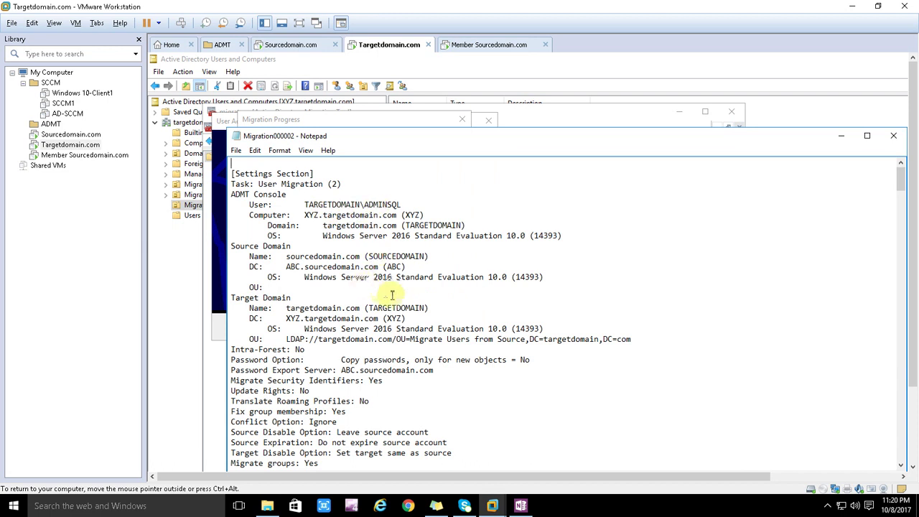
left_click_drag(360, 204, 306, 205)
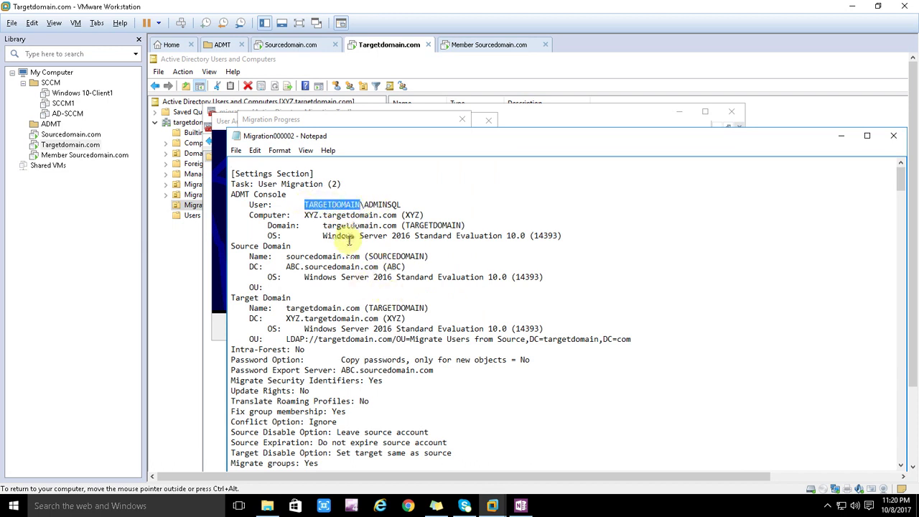
left_click_drag(342, 256, 289, 256)
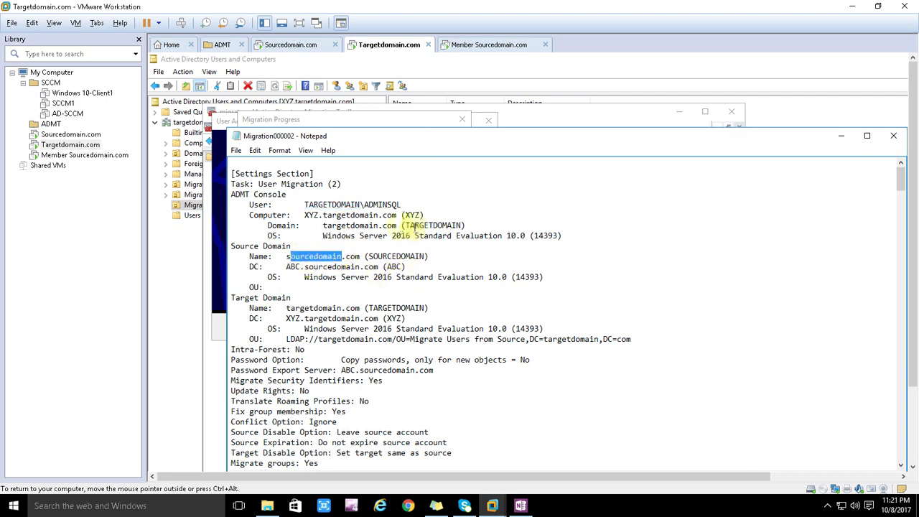
scroll(438, 324, "down", 15)
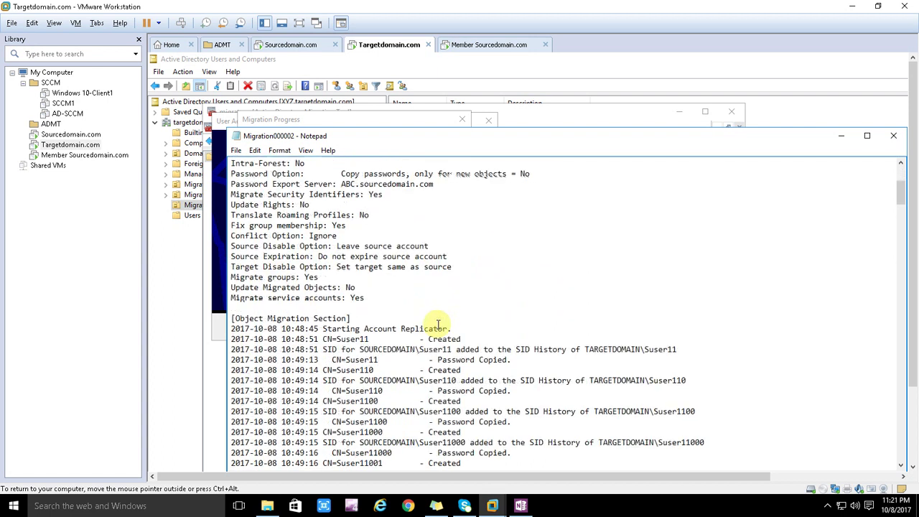
scroll(722, 395, "down", 5)
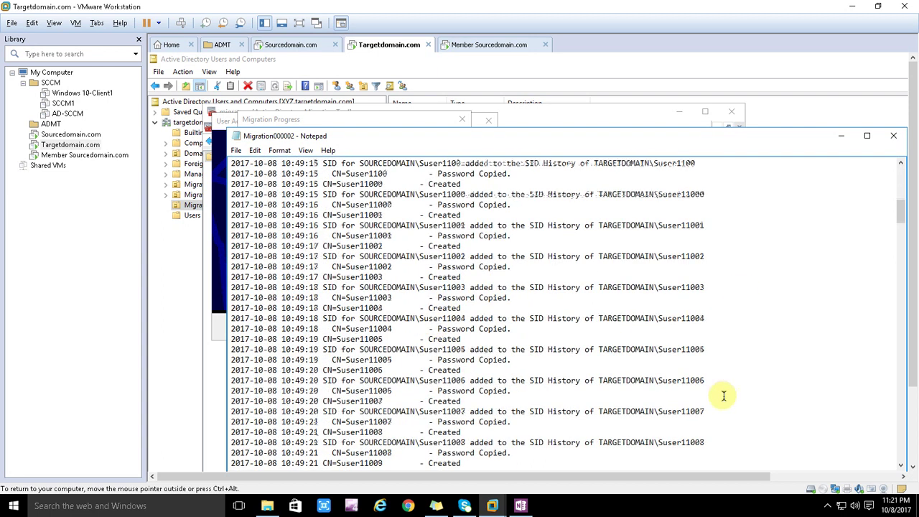
scroll(714, 415, "down", 18)
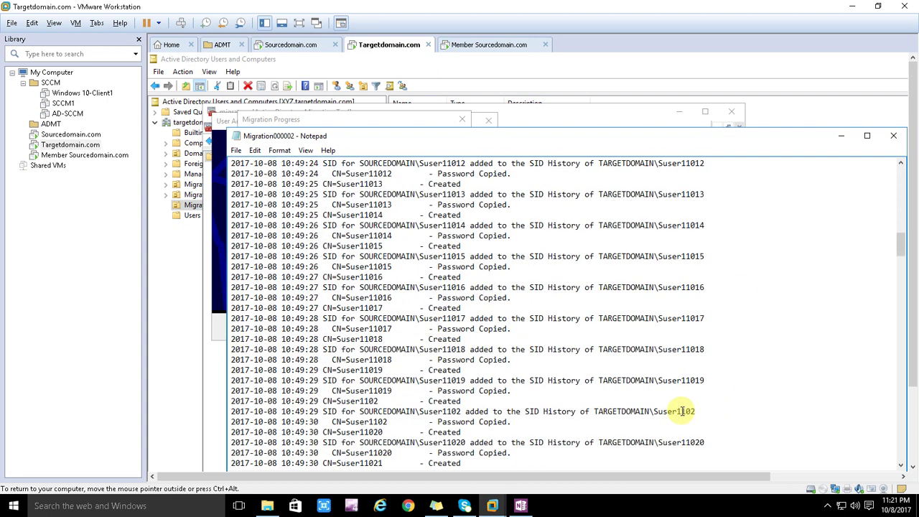
scroll(589, 438, "down", 10)
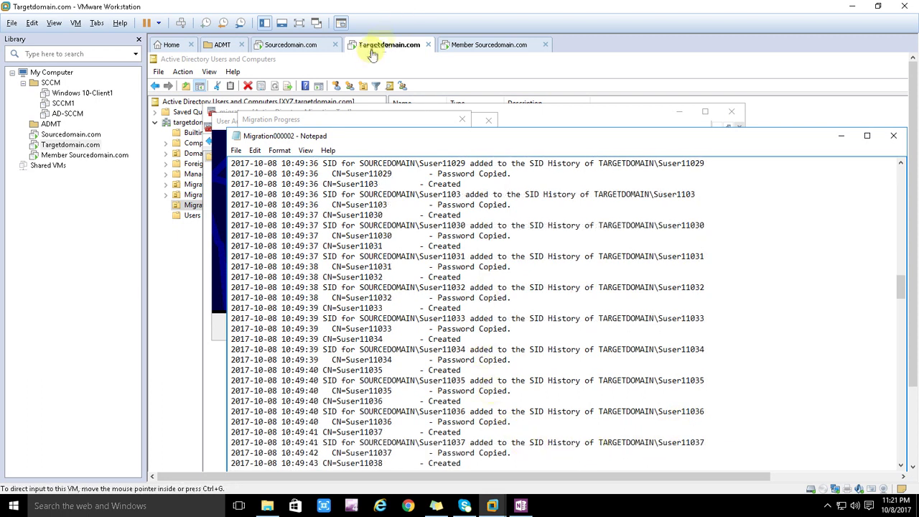
left_click(878, 6)
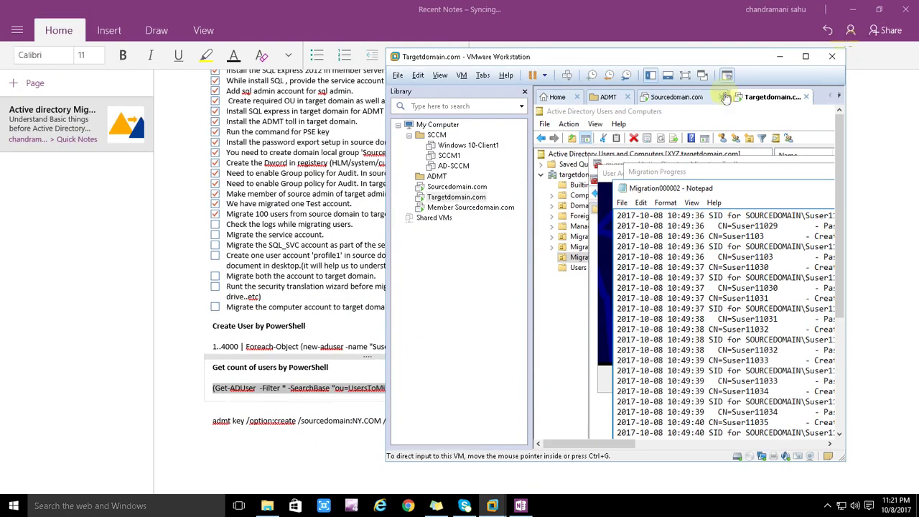
left_click(806, 57)
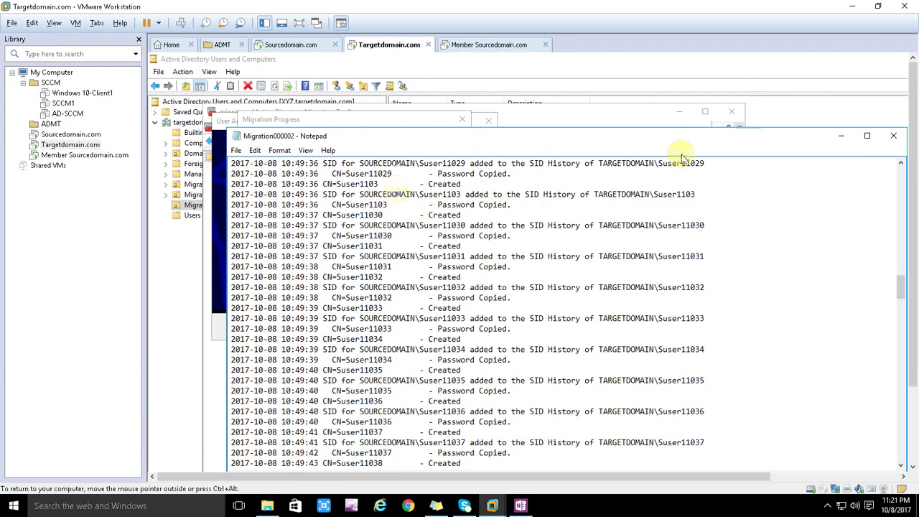
- Close the Migration Progress window and minimize the log and the Active Directory Migration Tool to reveal Active Directory Users and Computers
left_click(842, 136)
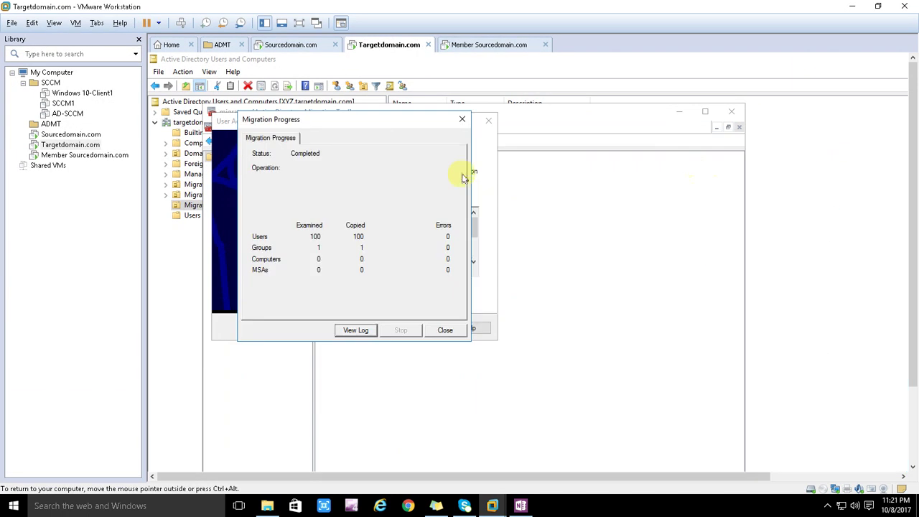
left_click(442, 332)
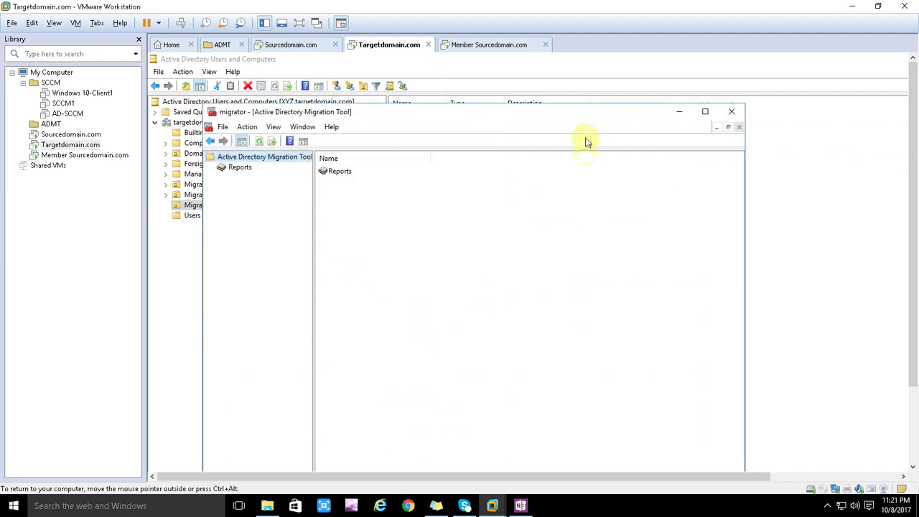
left_click(680, 115)
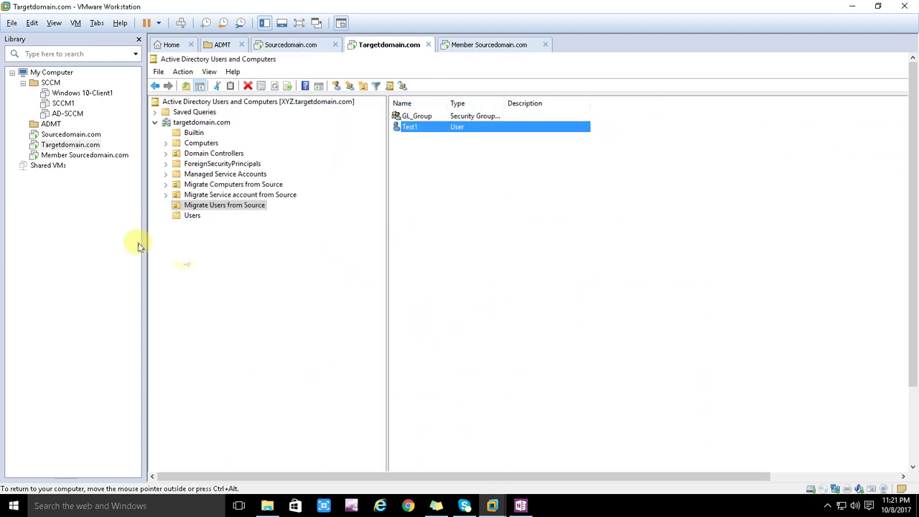
- Reload the Migrate Users from Source OU and look through its list for the migrated Suser accounts
left_click(239, 207)
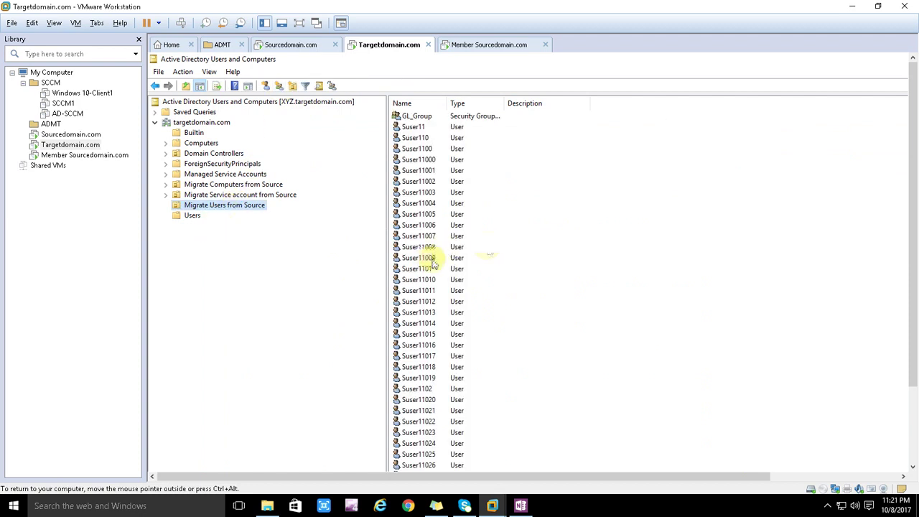
scroll(432, 248, "down", 2)
left_click(431, 236)
scroll(439, 327, "down", 20)
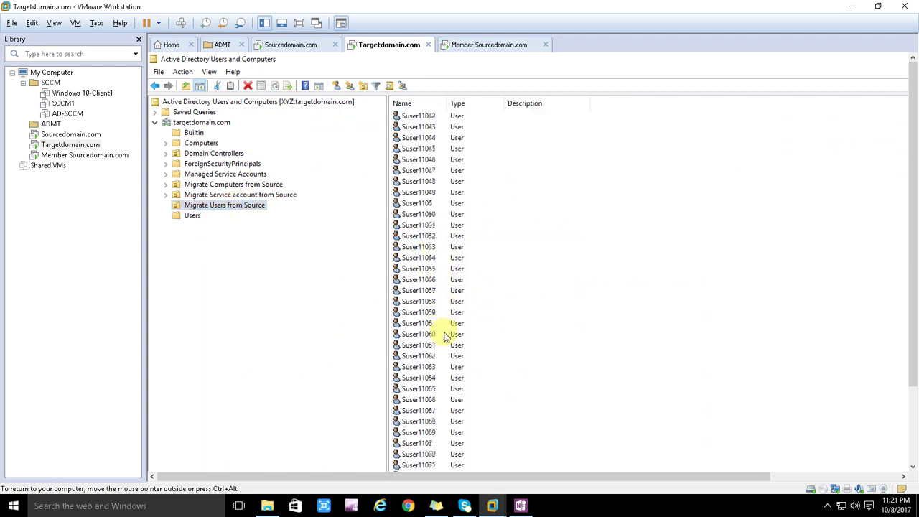
scroll(442, 343, "up", 18)
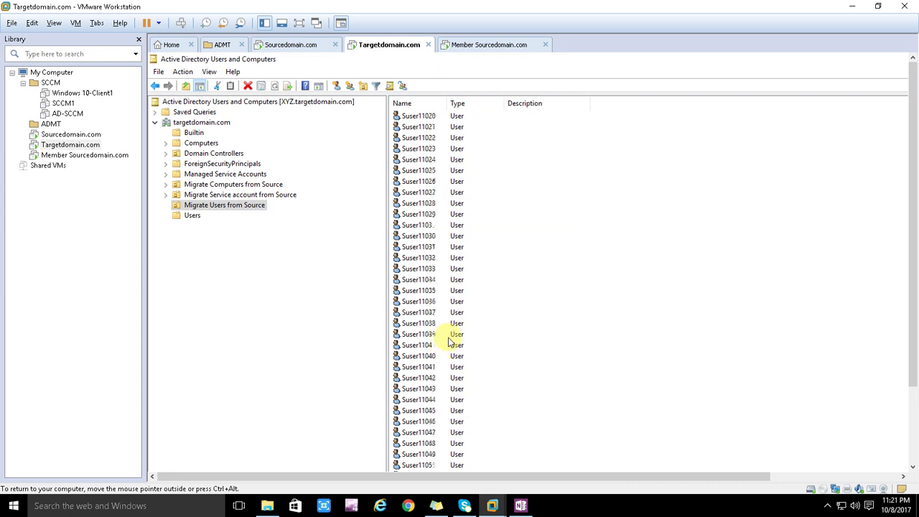
scroll(446, 311, "up", 4)
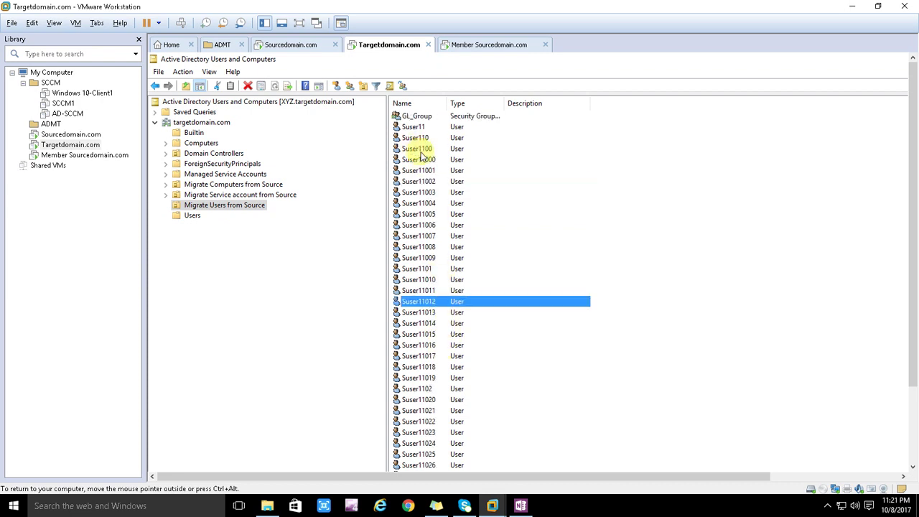
scroll(434, 301, "down", 9)
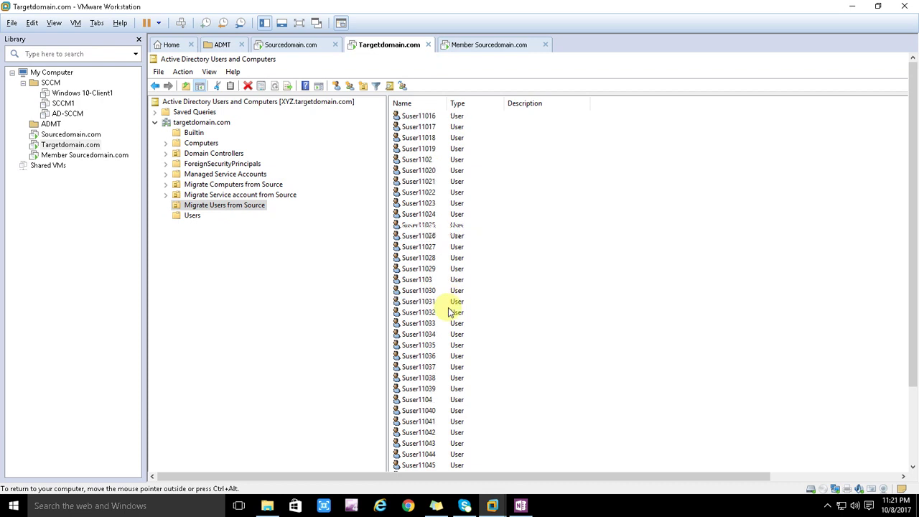
scroll(445, 321, "down", 13)
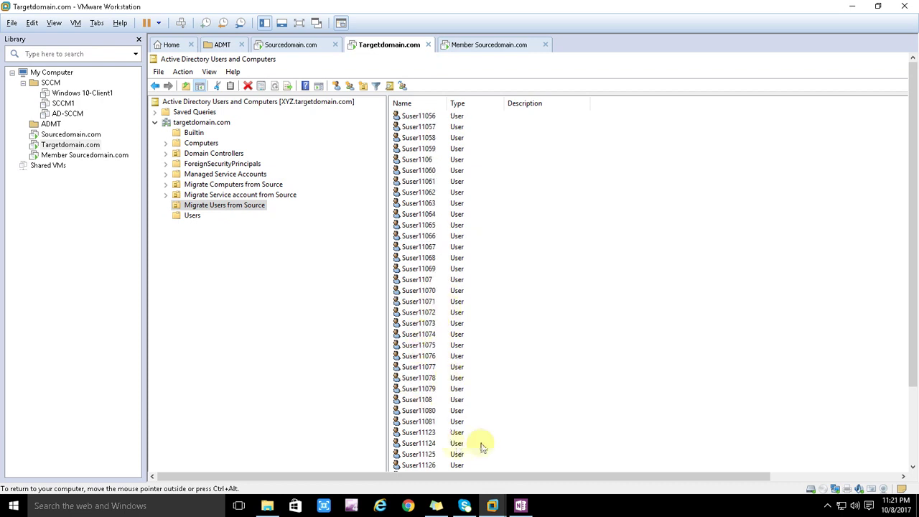
- View the Migrate Service account from Source OU, reopen Migrate Users from Source, and display the virtual machine in full screen
left_click(260, 194)
left_click(253, 206)
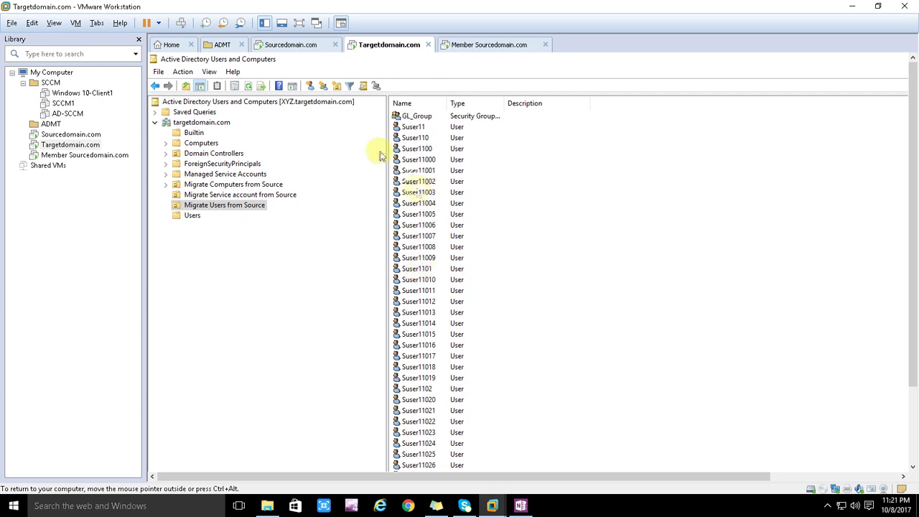
left_click(298, 22)
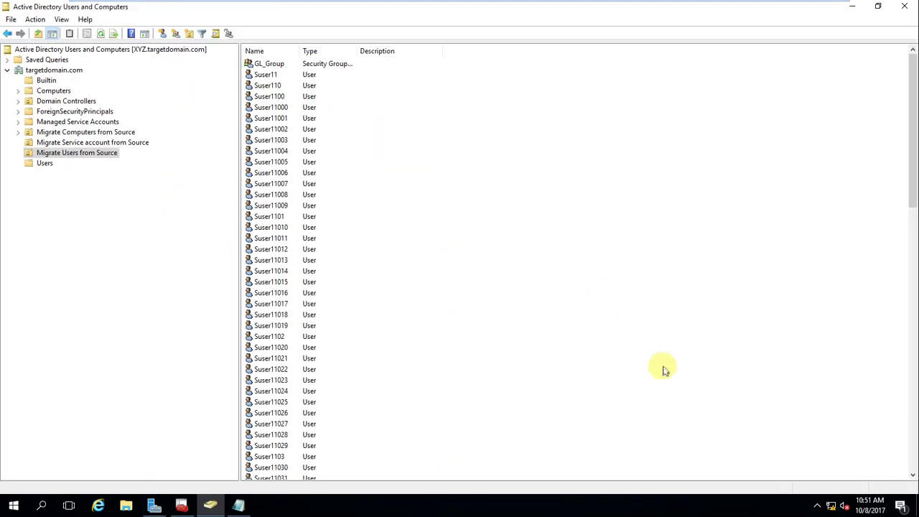